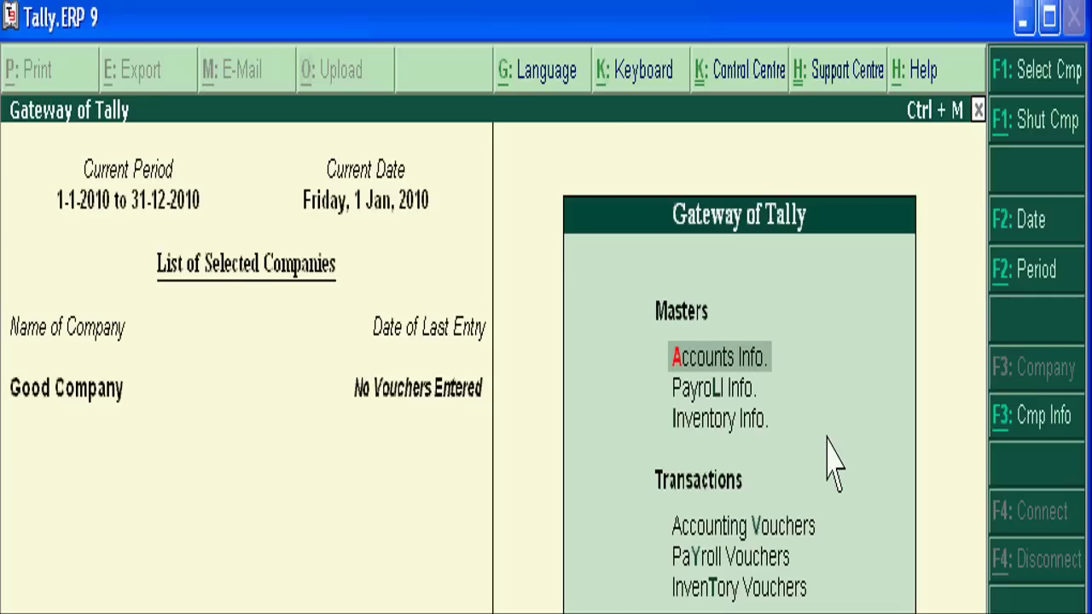
Step: Open the inventory masters of Good Company
key("Down")
key("Down")
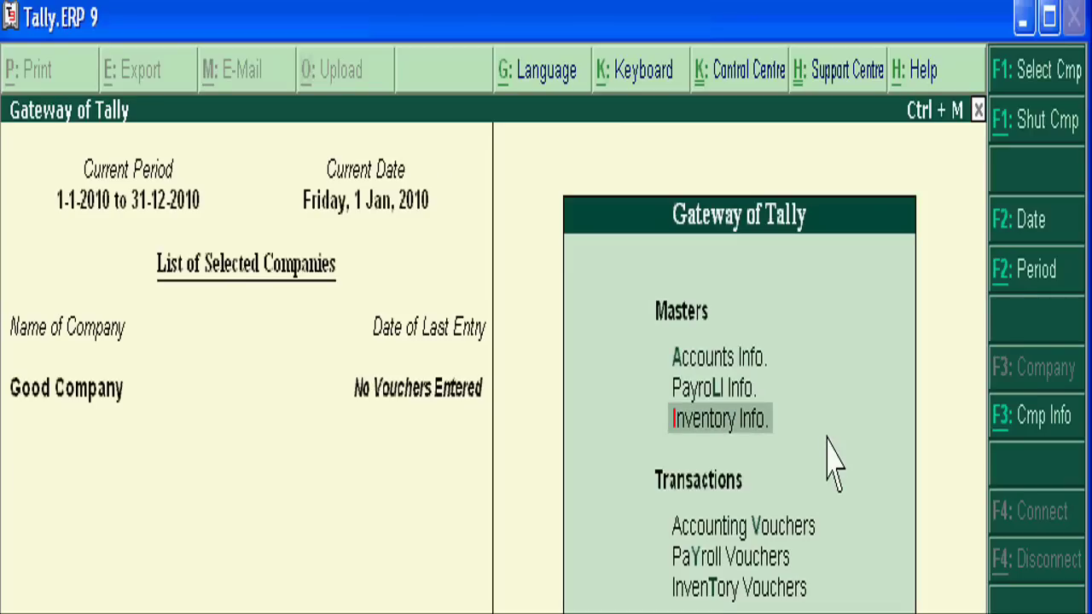
key("Return")
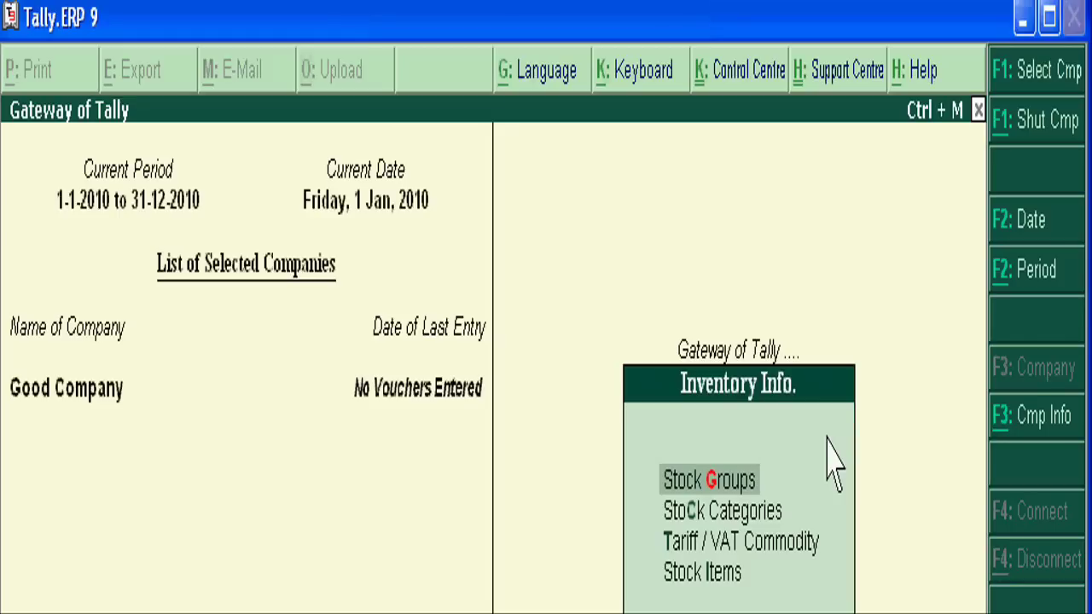
key("Down")
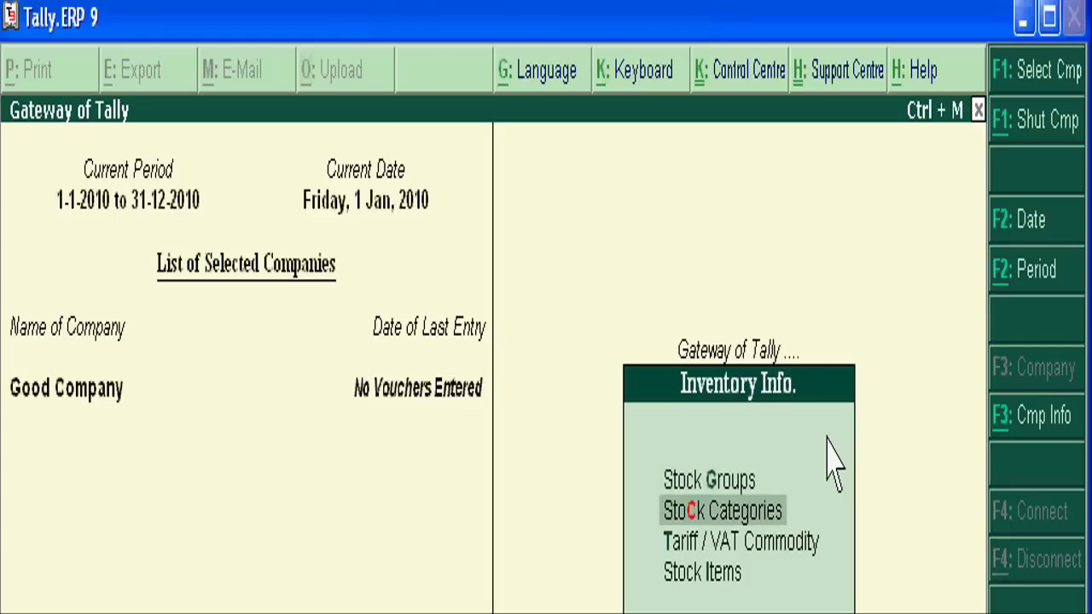
key("Down")
key("Down")
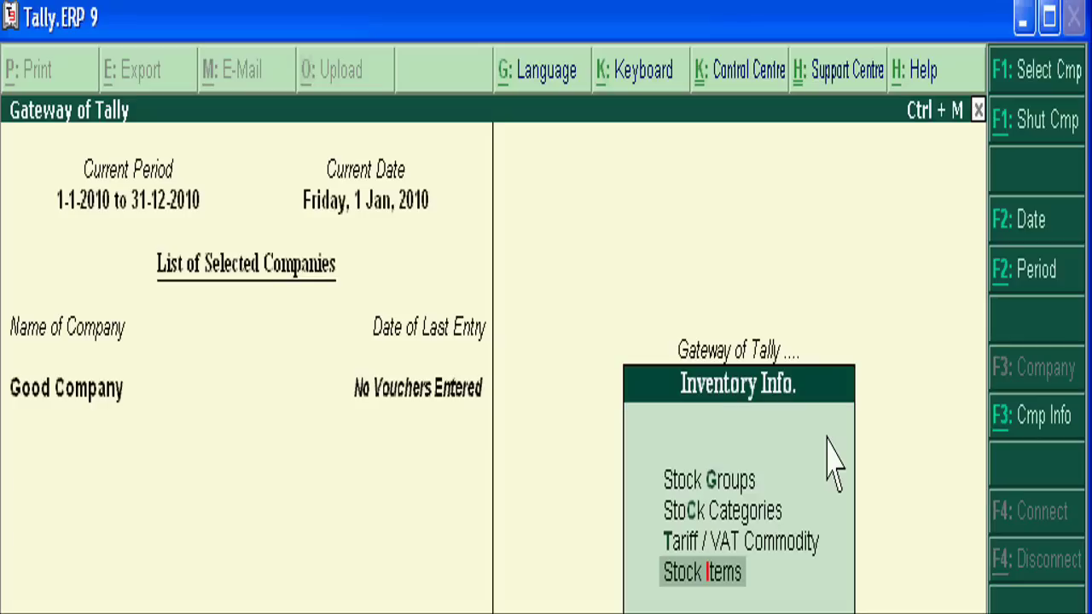
key("Up")
key("Up")
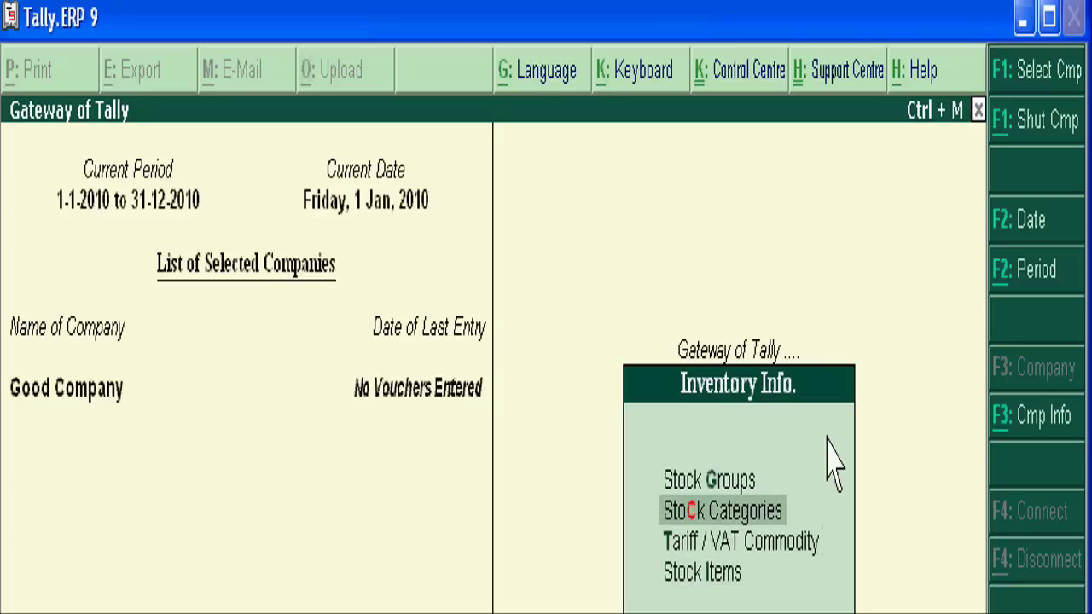
key("Up")
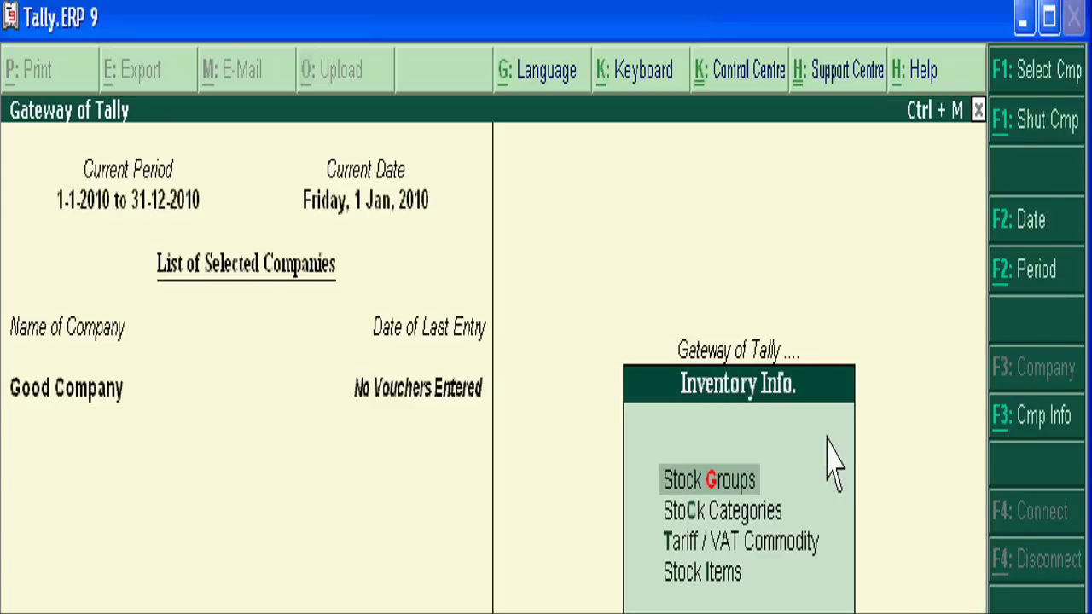
Step: Create a single stock group named Books under Primary, with adding of item quantities set to No
key("Return")
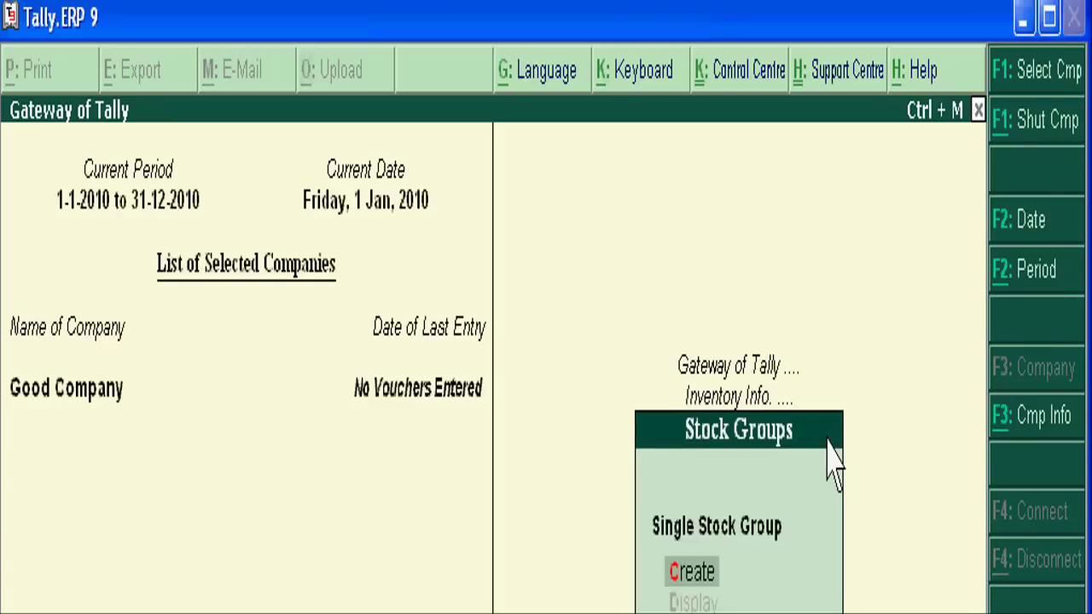
key("Return")
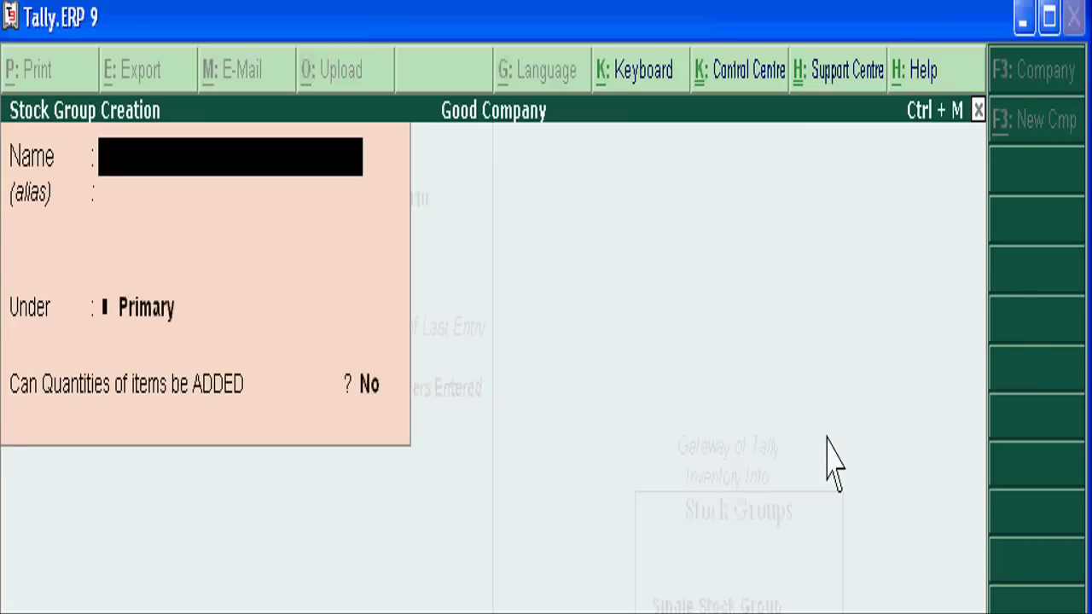
type("Books")
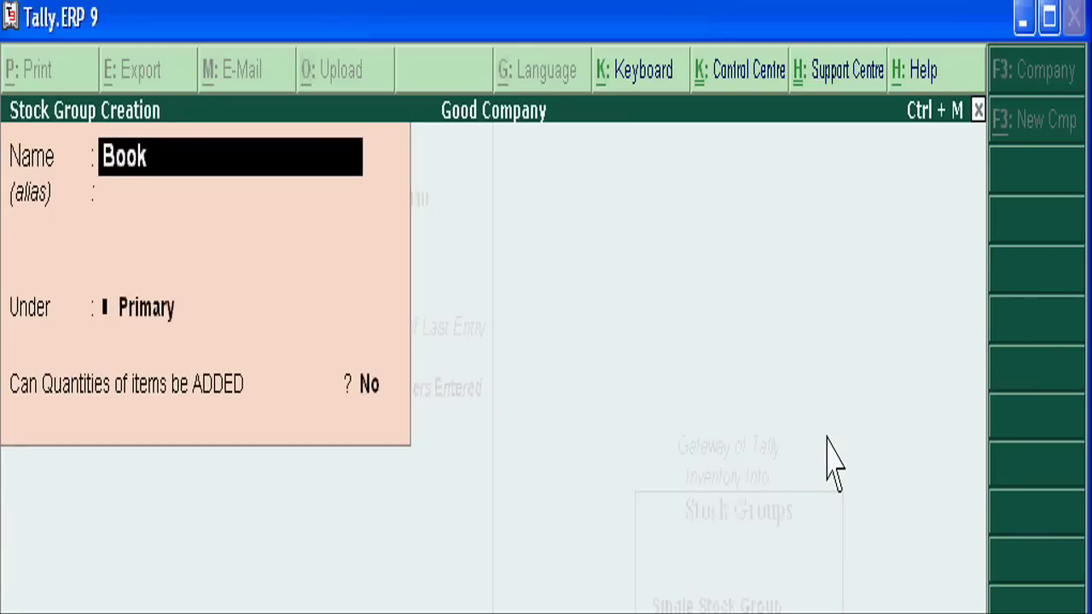
key("Return")
key("Return")
key("Return")
key("Return")
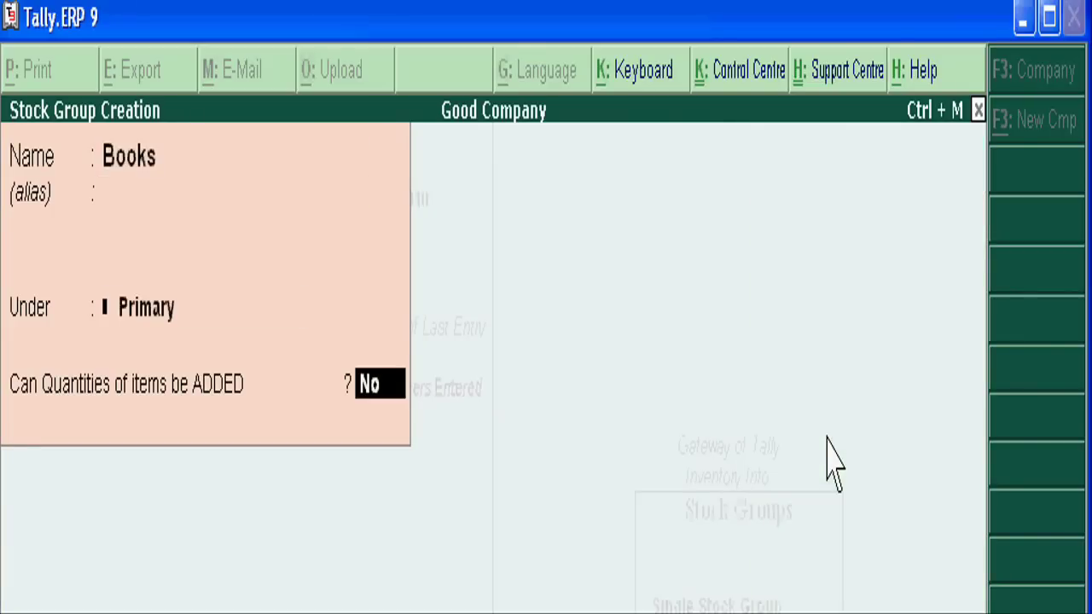
key("Return")
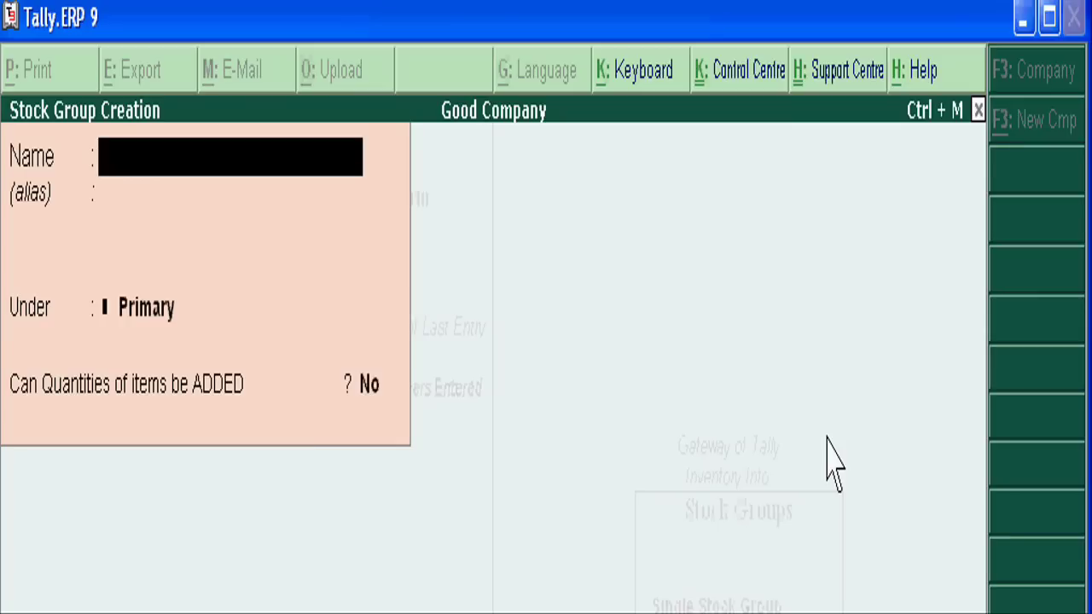
key("Escape")
key("Return")
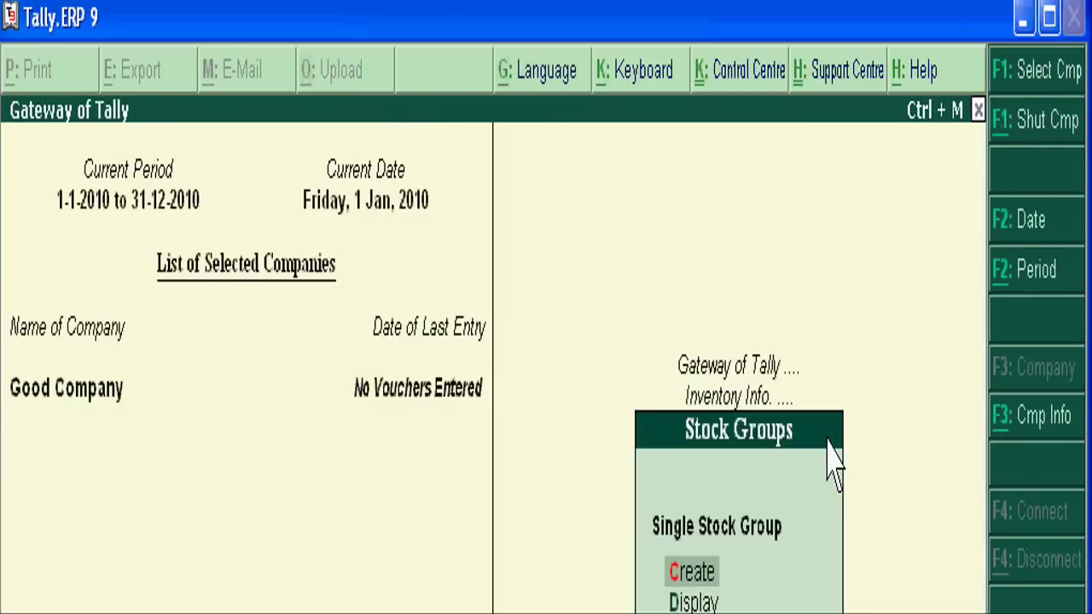
Step: Create a single stock group named Computer under Primary, with adding of item quantities set to No
key("Return")
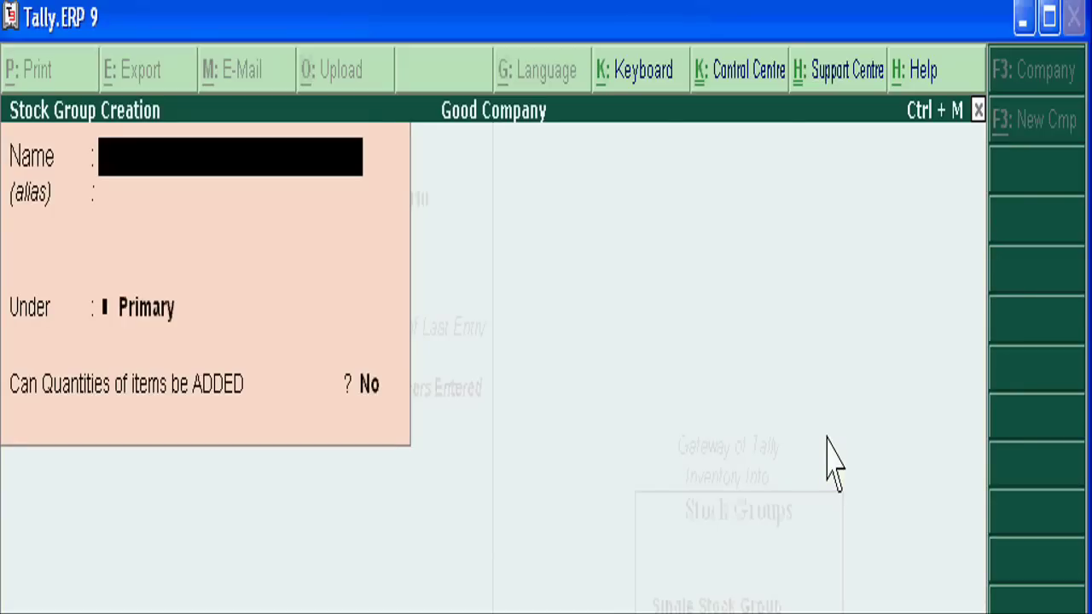
type("Computer")
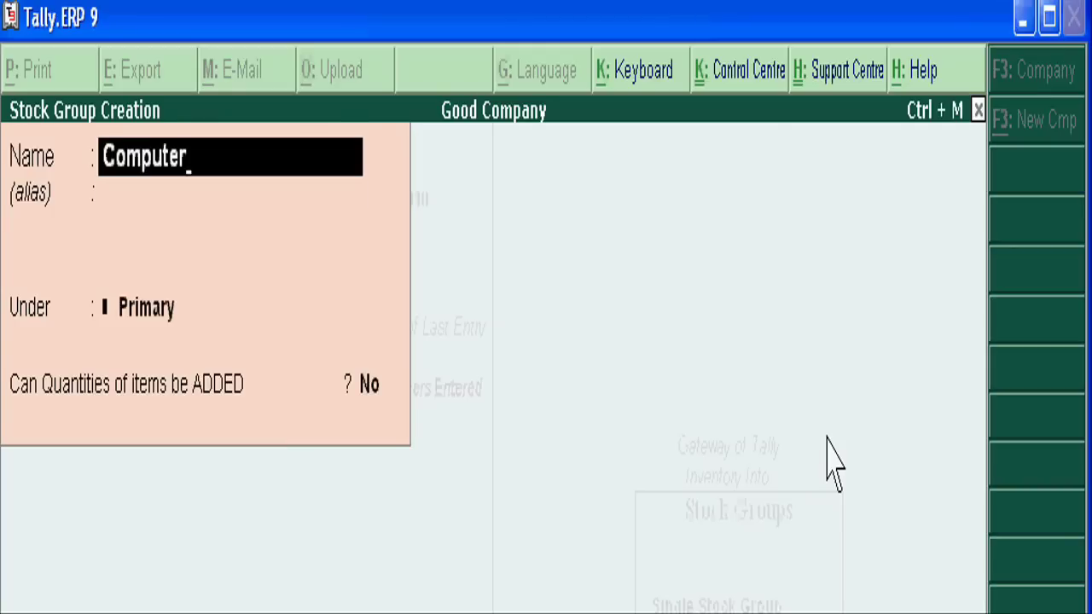
key("Return")
key("Return")
key("Return")
key("Return")
key("Return")
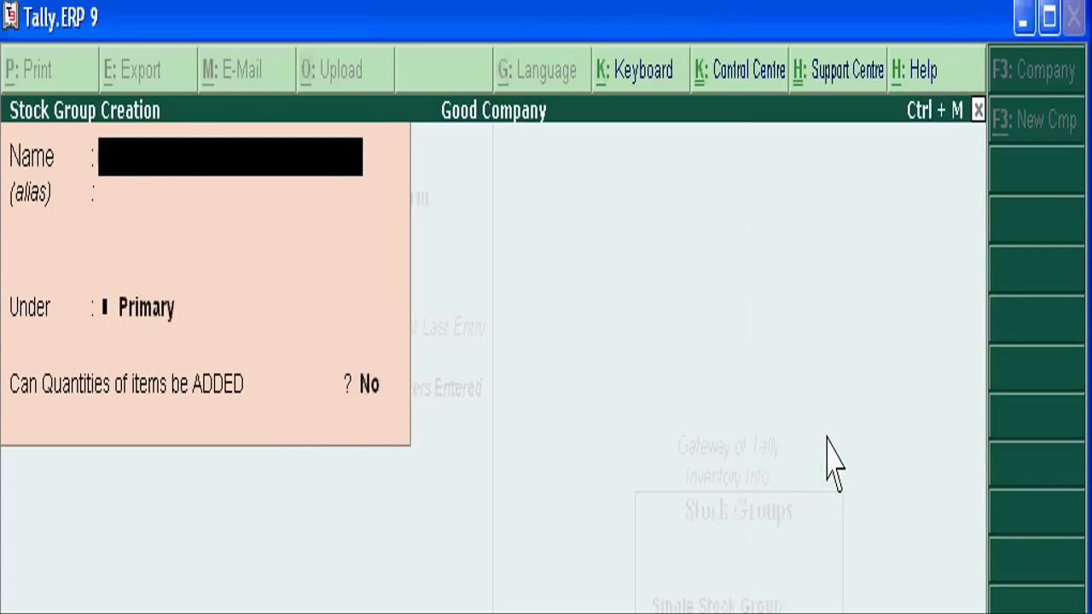
Step: Create a stock group named Electronics under Primary, with adding of item quantities left at No
type("Electronics")
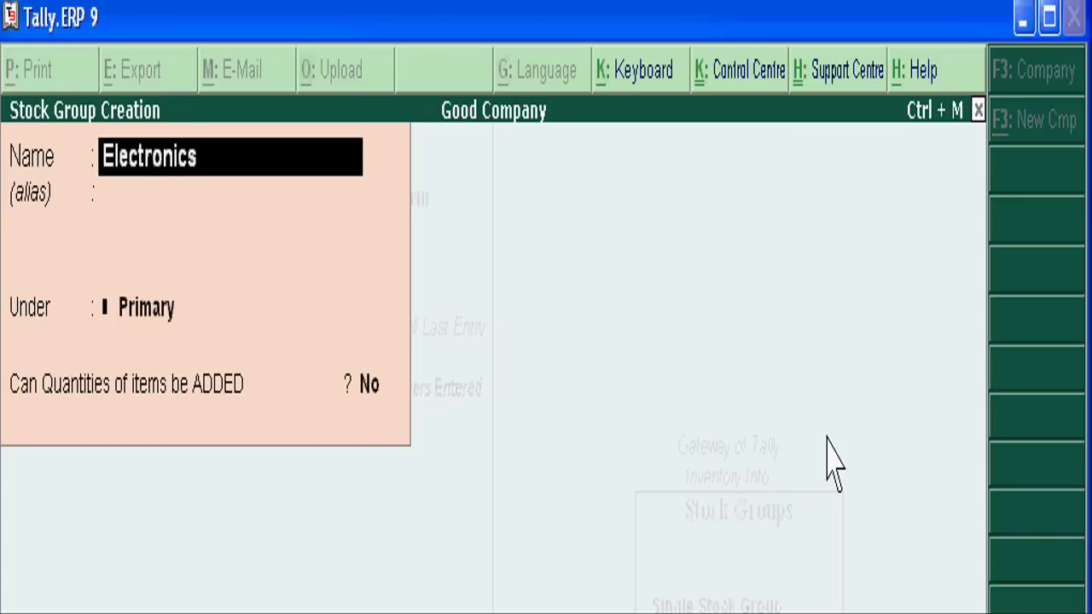
key("Return")
key("Return")
key("Return")
key("Return")
key("Return")
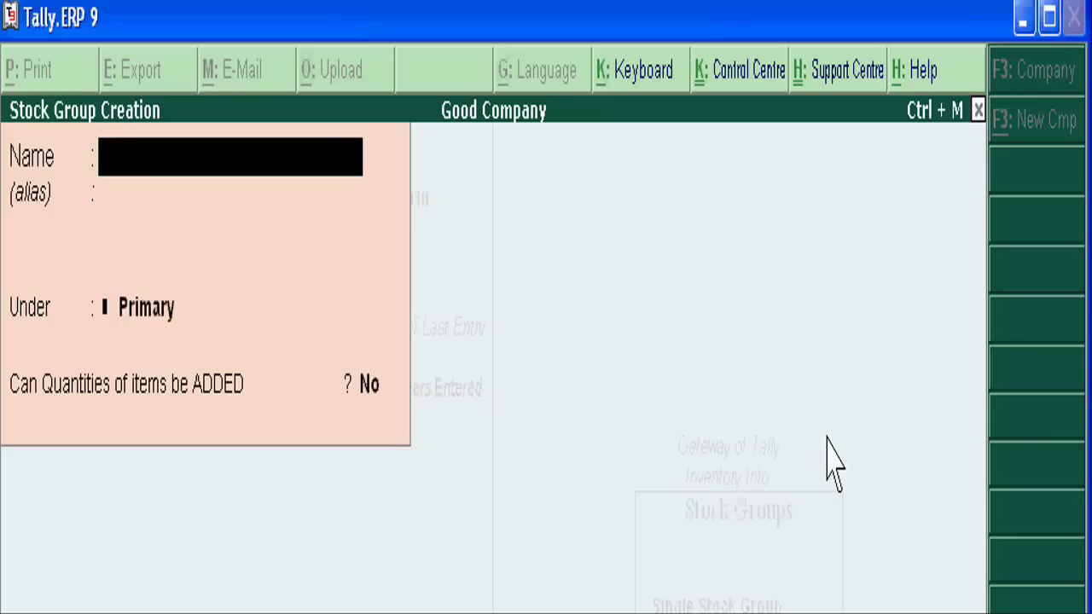
Step: Create a stock group named Clothes and Garments under Primary without adding item quantities, and leave stock group creation
type("Clothes and")
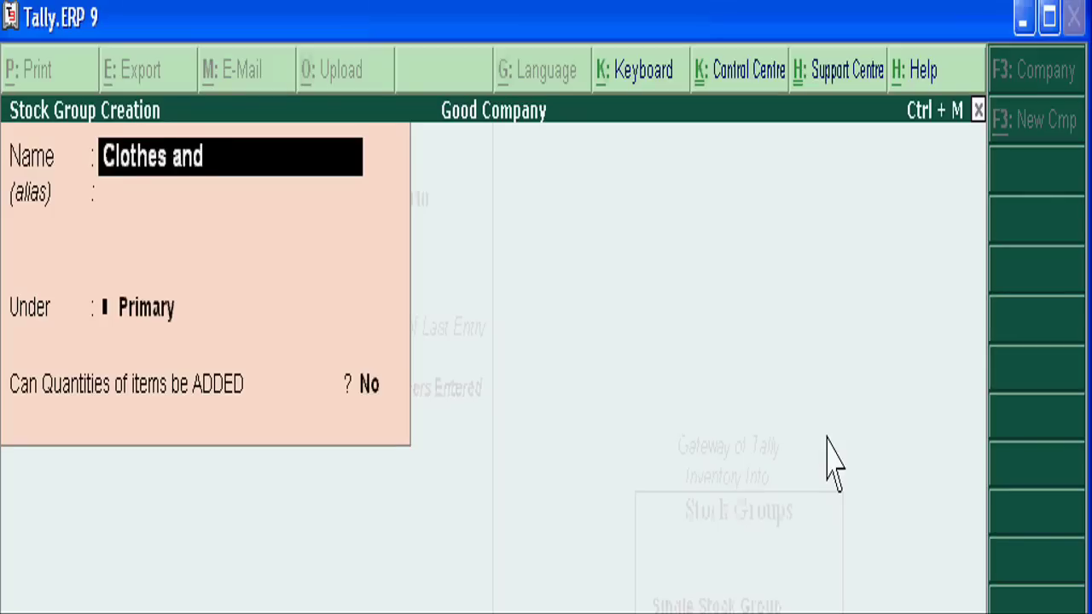
type(" Garments")
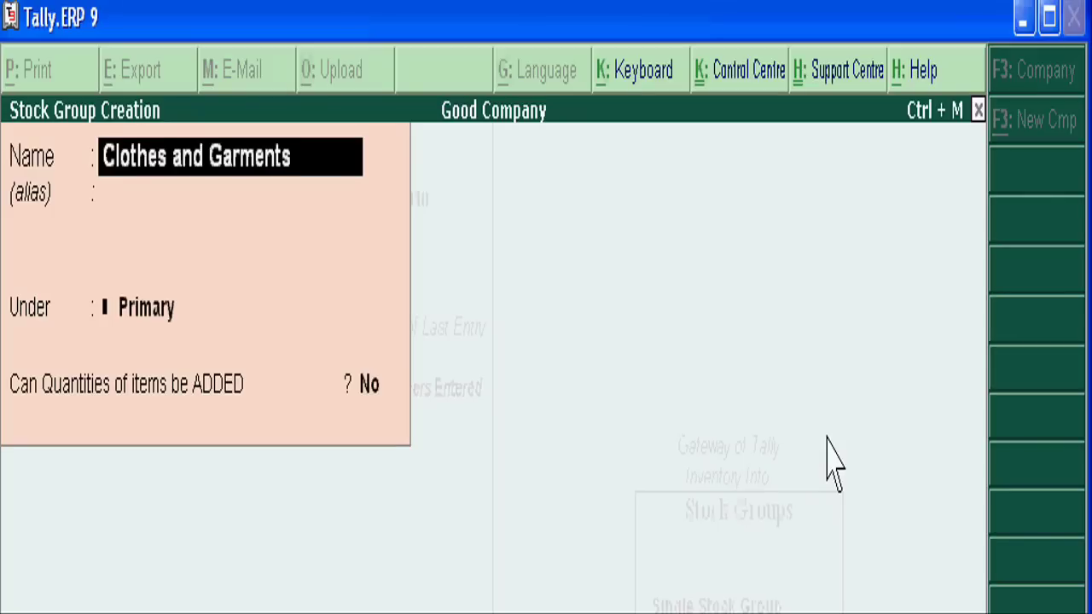
key("Return")
key("Return")
key("Return")
key("Return")
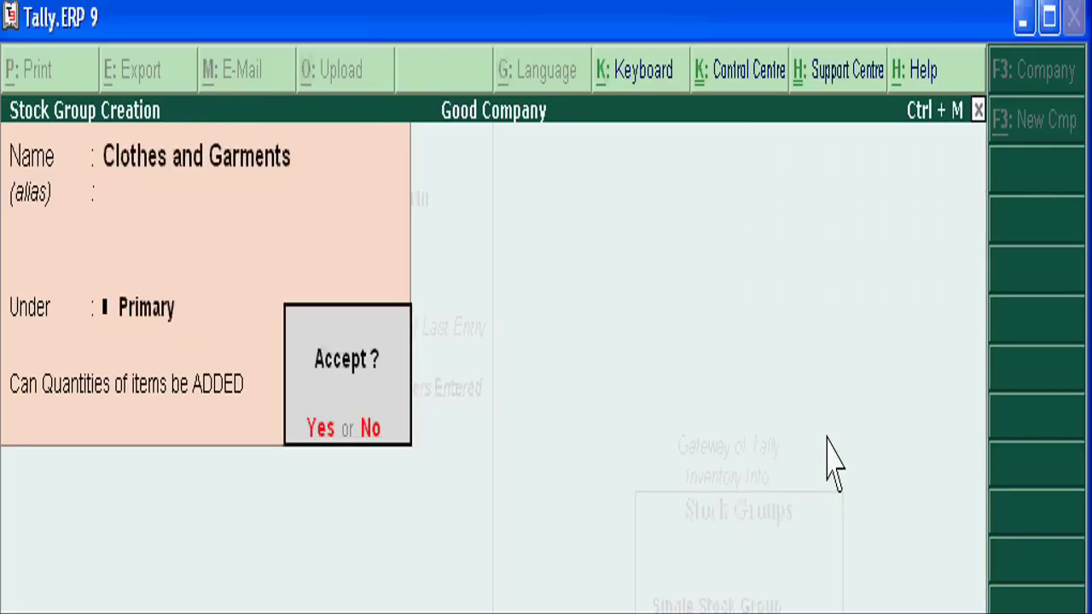
key("Return")
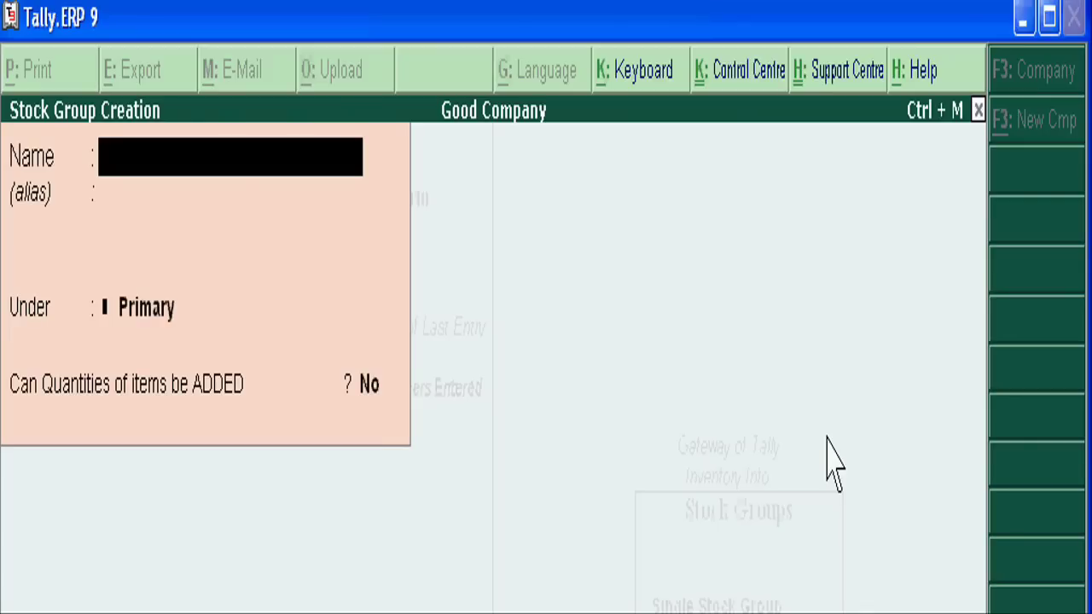
key("Escape")
key("Return")
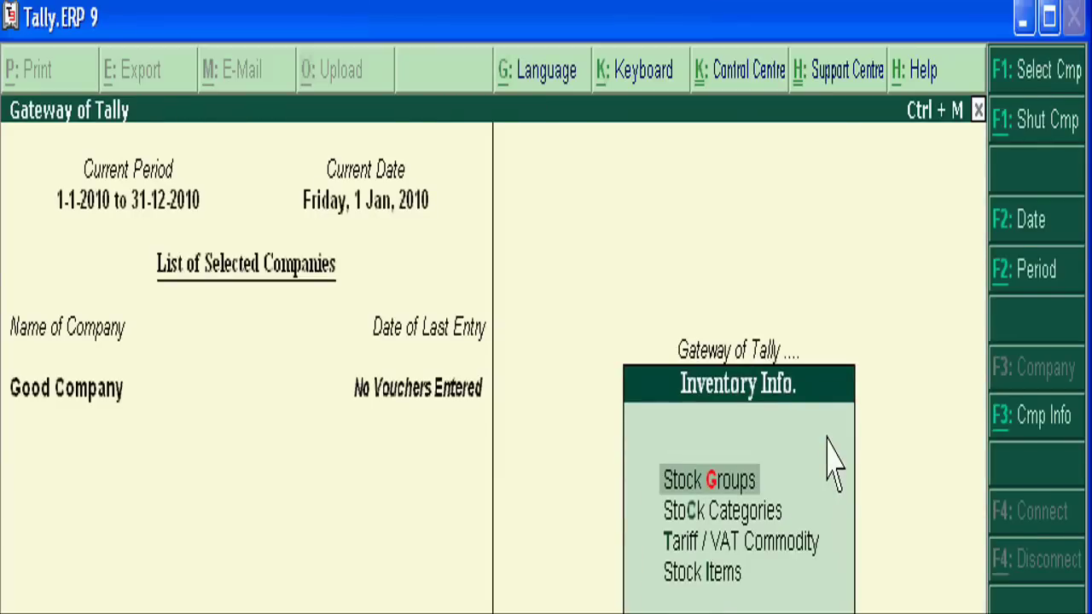
Step: Review the list of existing stock groups in Good Company
key("Return")
key("Down")
key("Down")
key("Return")
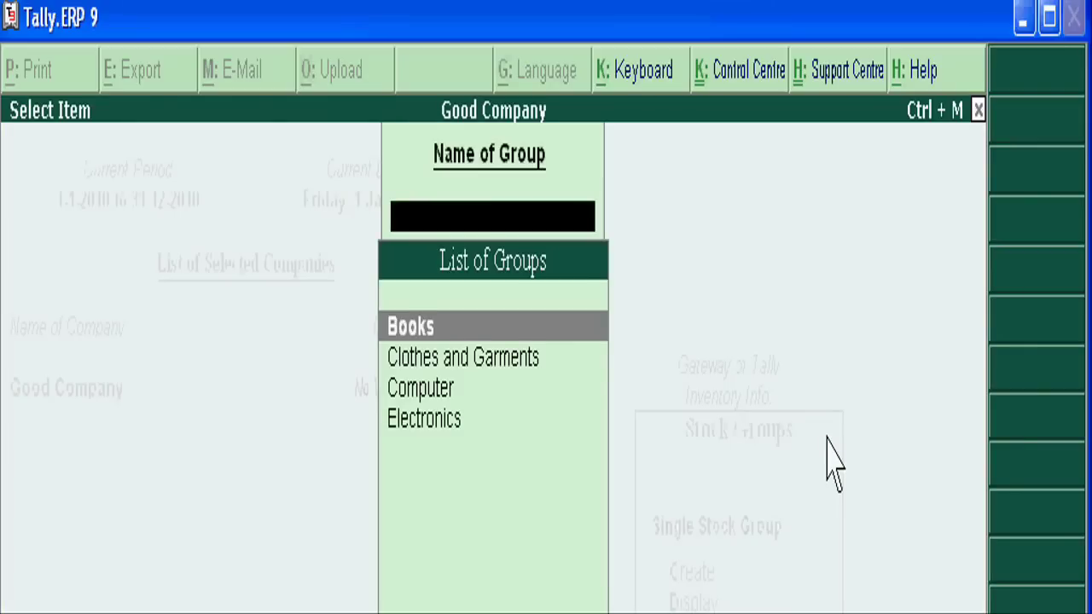
key("Down")
key("Down")
key("Down")
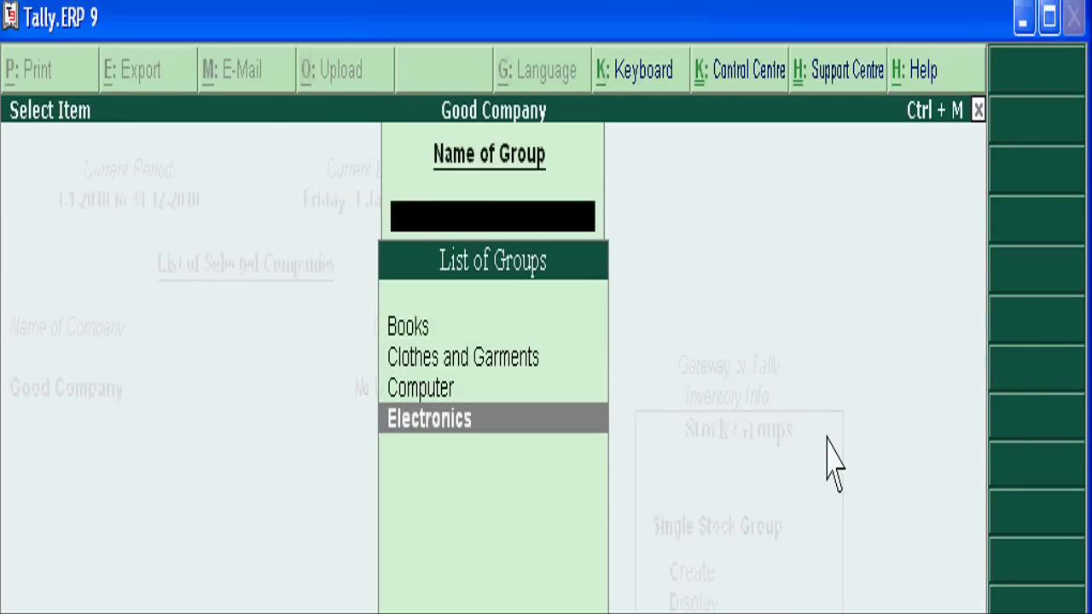
key("Up")
key("Up")
key("Up")
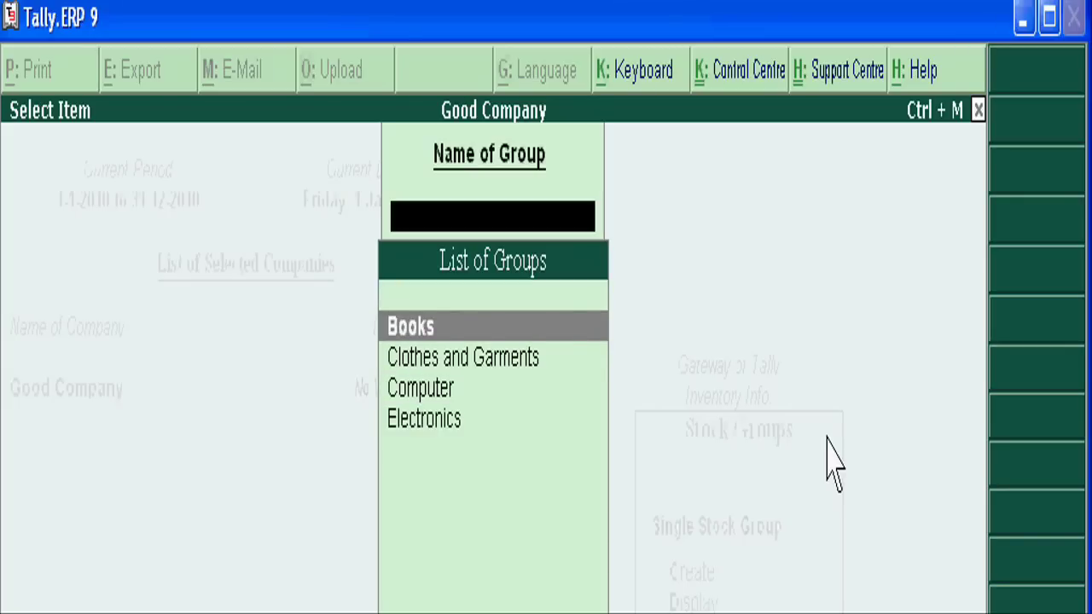
key("Down")
key("Down")
key("Down")
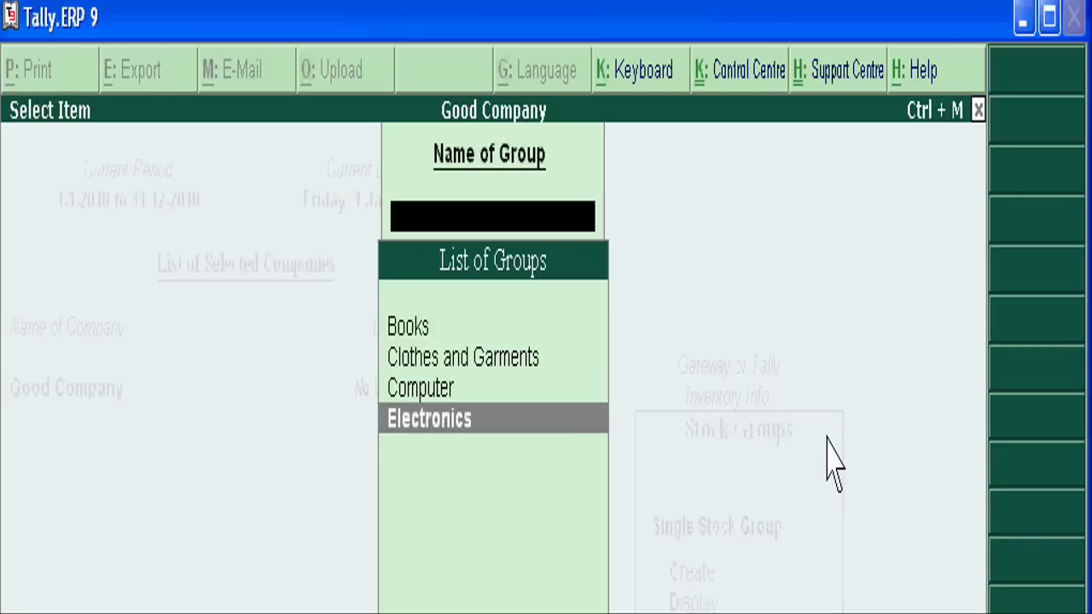
key("Escape")
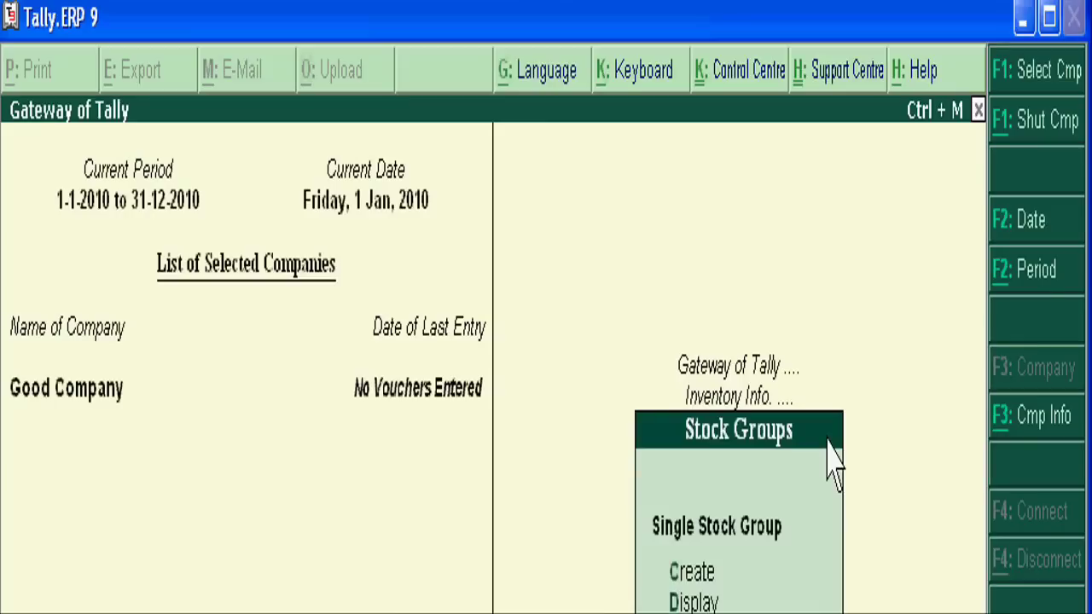
key("Escape")
Step: Create a single stock category named Educational Books under Primary
key("Down")
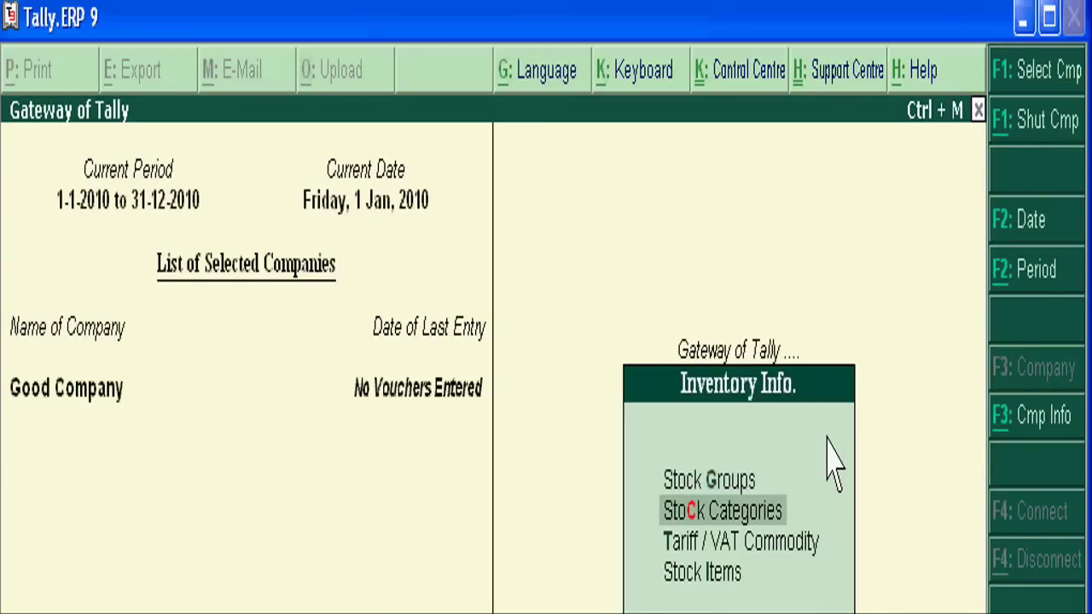
key("Return")
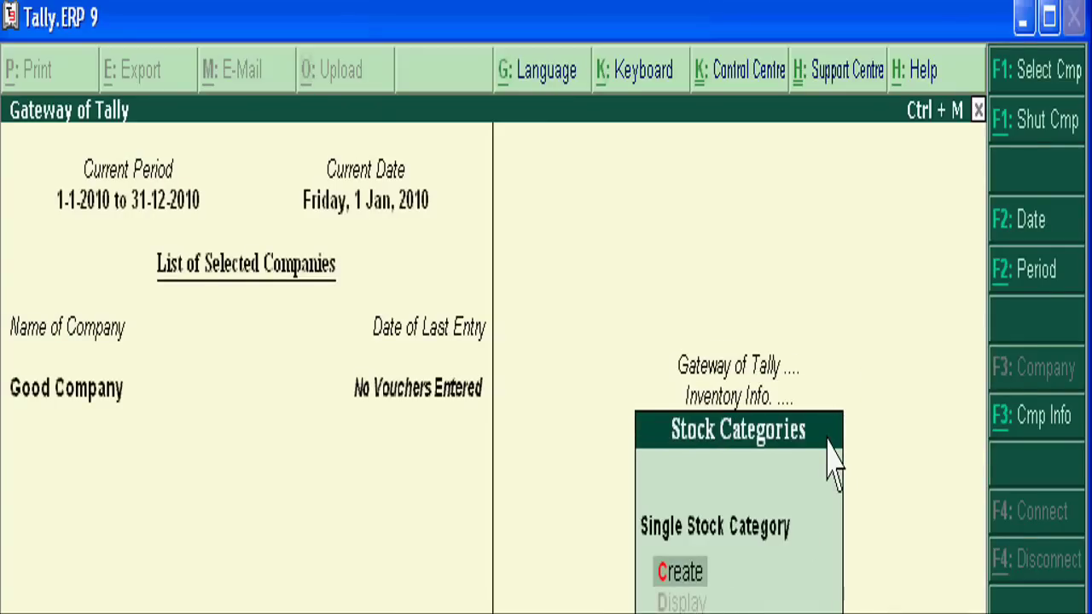
key("Return")
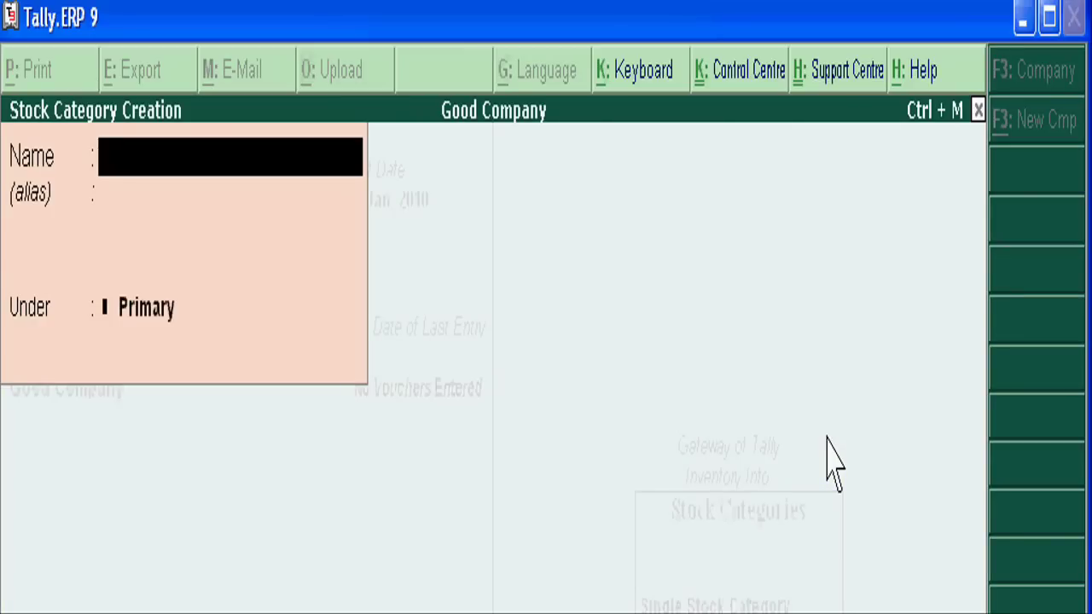
type("Educatio")
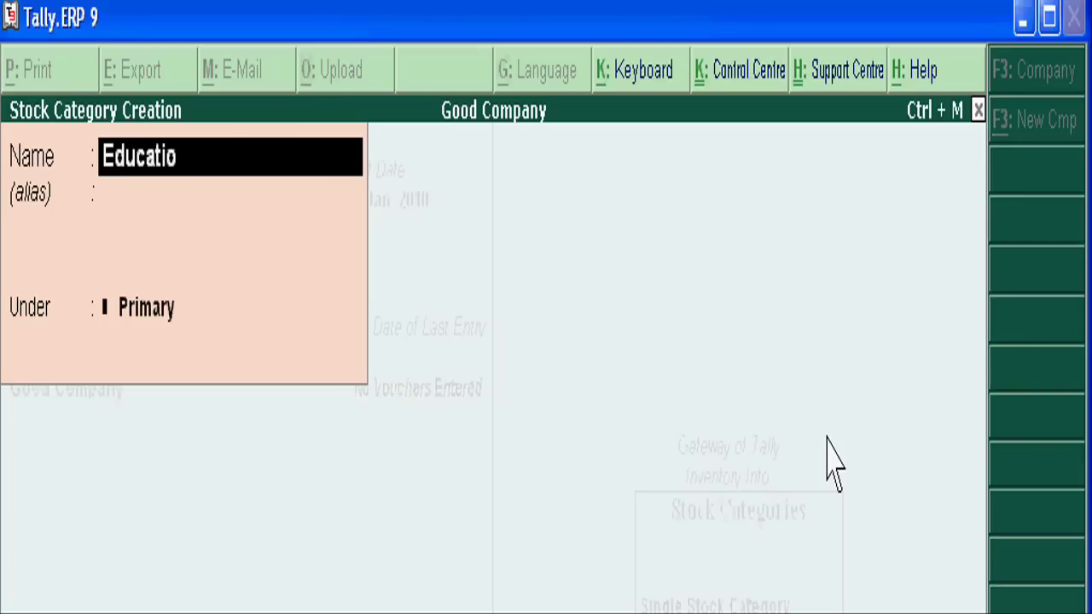
type("nal books")
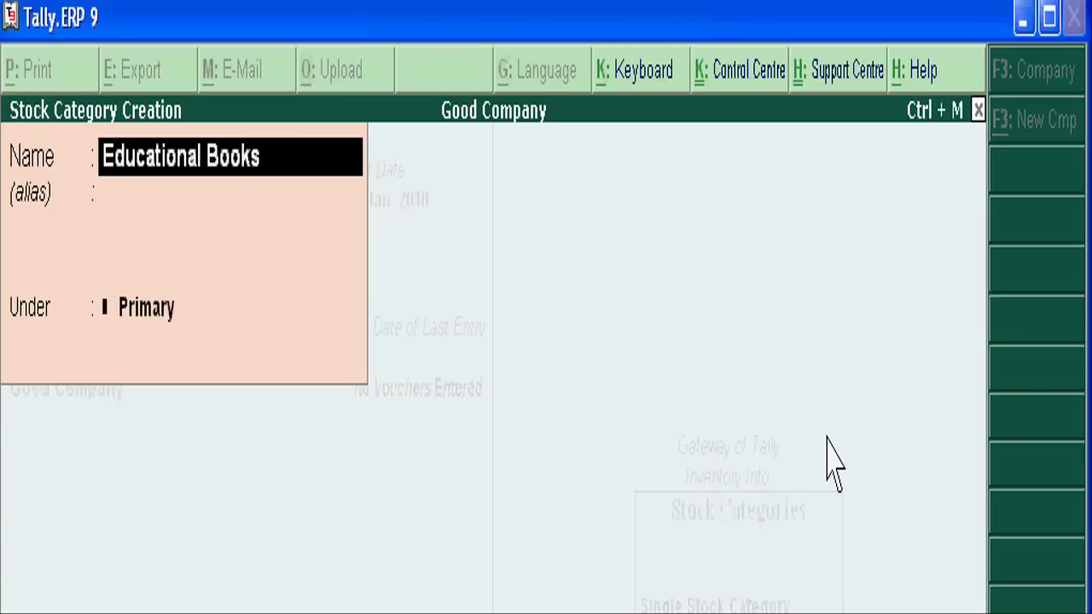
key("Return")
key("Return")
key("Return")
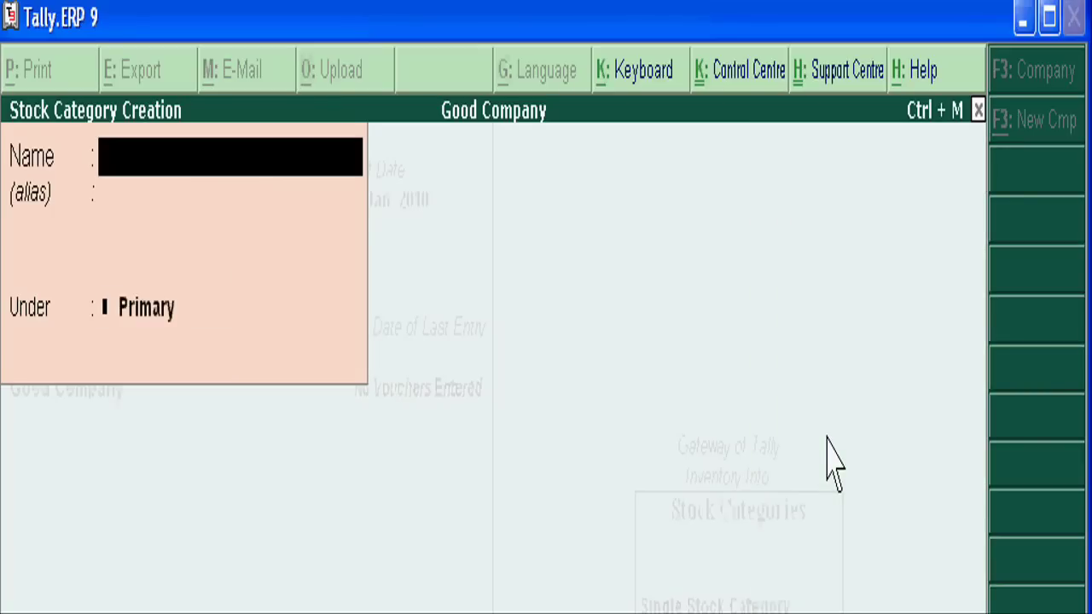
Step: Create a stock category named Children Books under Primary
type("Child")
type("ren")
key("BackSpace")
type("en Books")
key("Return")
key("Return")
key("Return")
key("Return")
Step: Create a stock category named Spiritual Books under Primary
type("Spiritual Books")
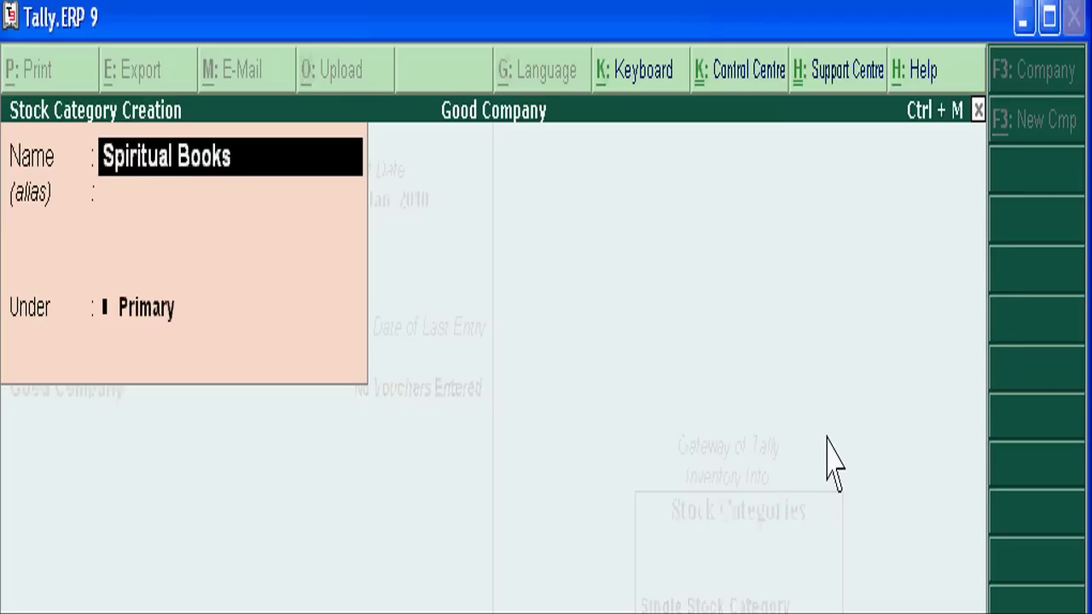
key("Return")
key("Return")
key("Return")
key("Return")
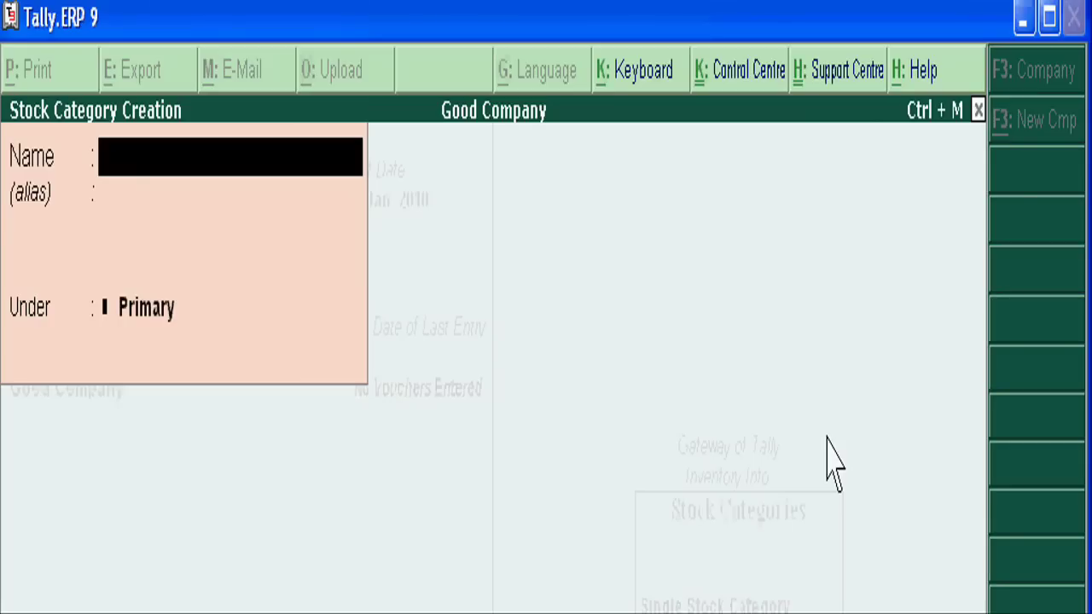
Step: Create a stock category named Foreign Language Books under Primary and leave category creation
type("Foreign Lan")
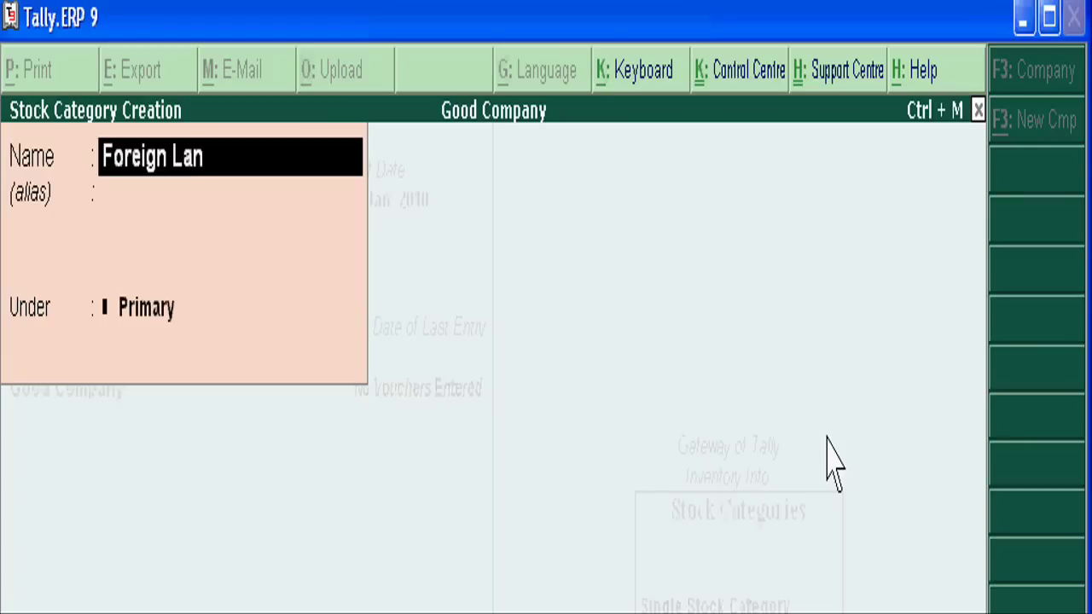
type("guage Books")
key("Return")
key("Return")
key("Return")
key("Return")
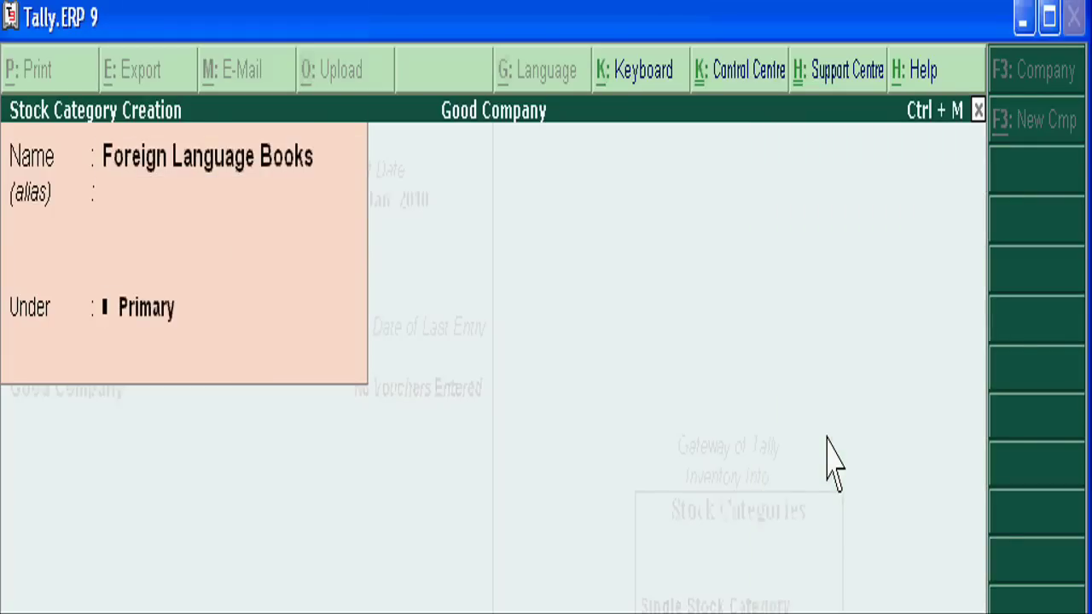
key("Escape")
key("Return")
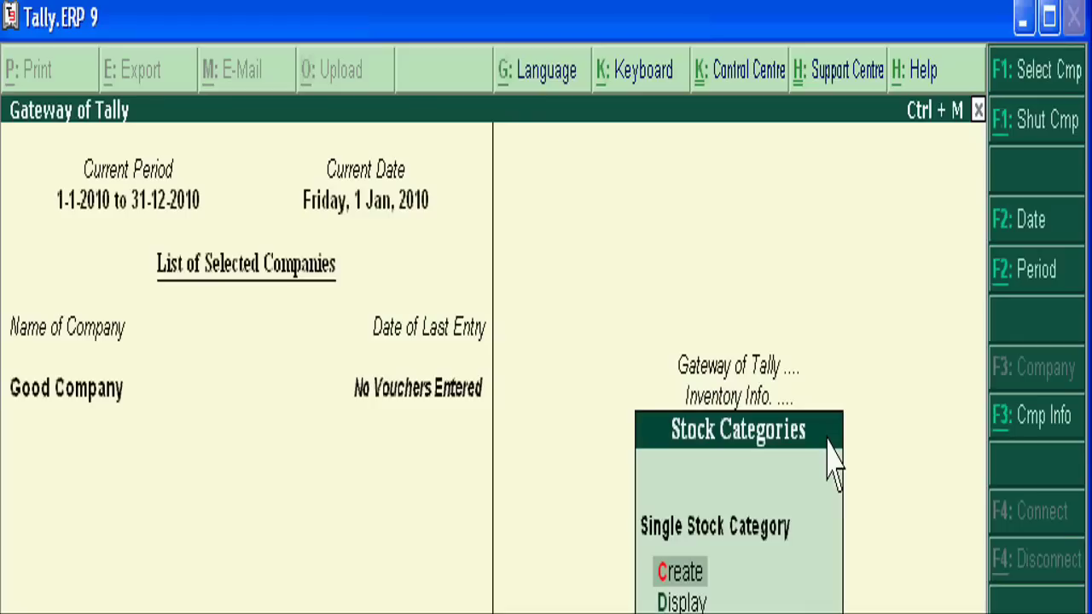
Step: Examine the list of existing single stock categories in Good Company
key("Down")
key("Return")
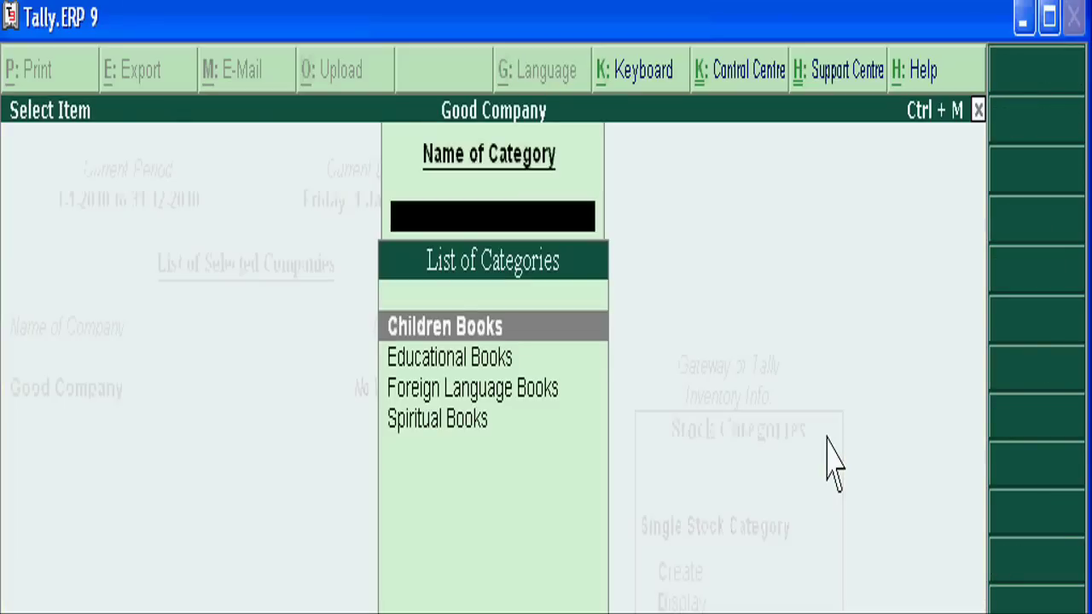
key("Down")
key("Down")
key("Down")
key("Up")
key("Up")
key("Up")
key("Down")
key("Down")
key("Down")
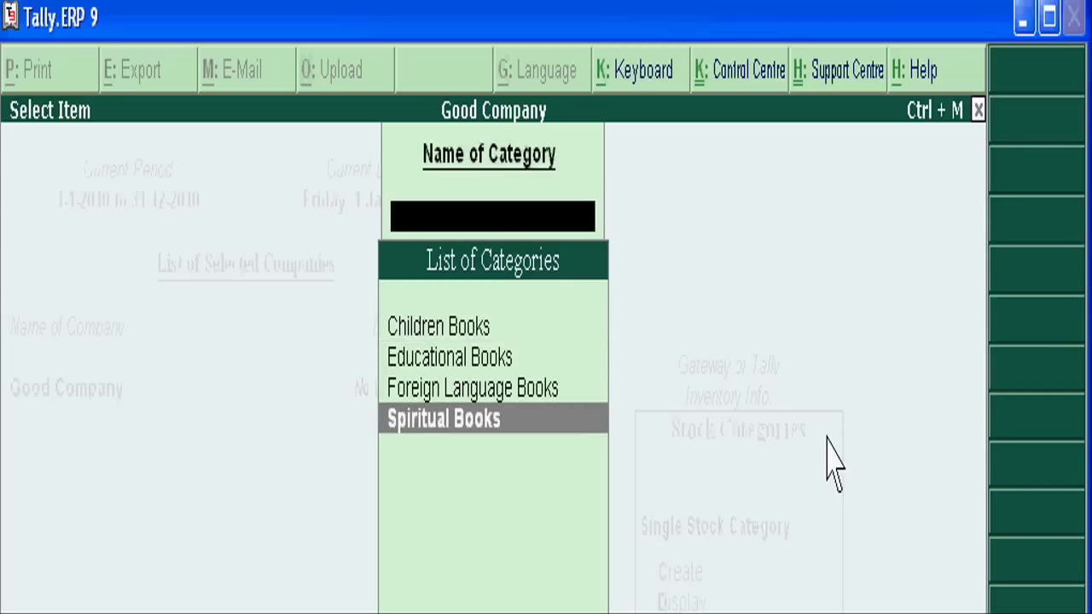
key("Escape")
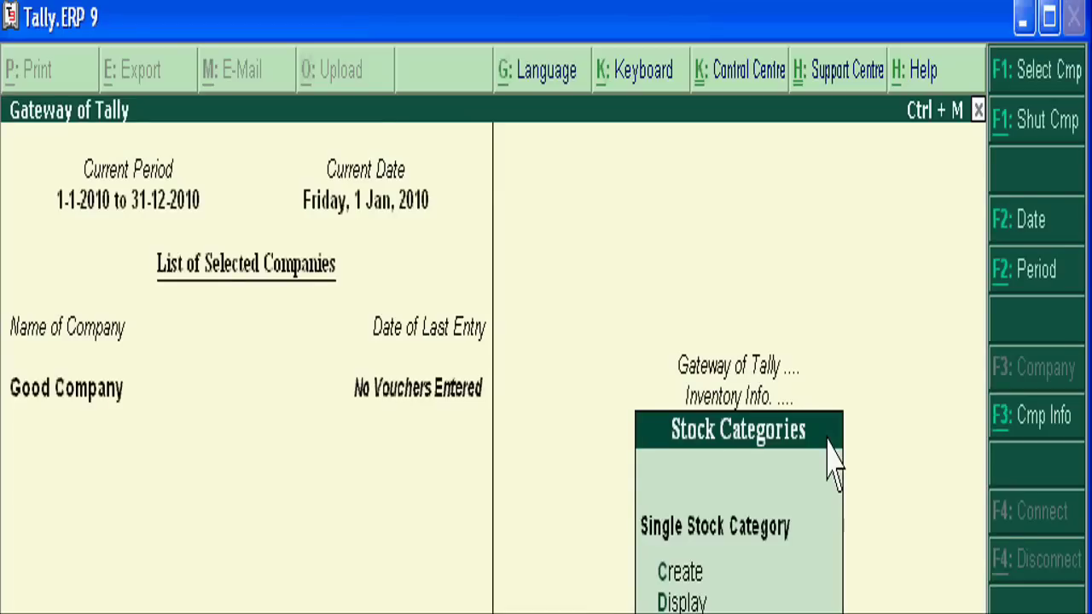
Step: Create a single stock category named HCL Brand under Primary
key("Up")
key("Up")
key("Return")
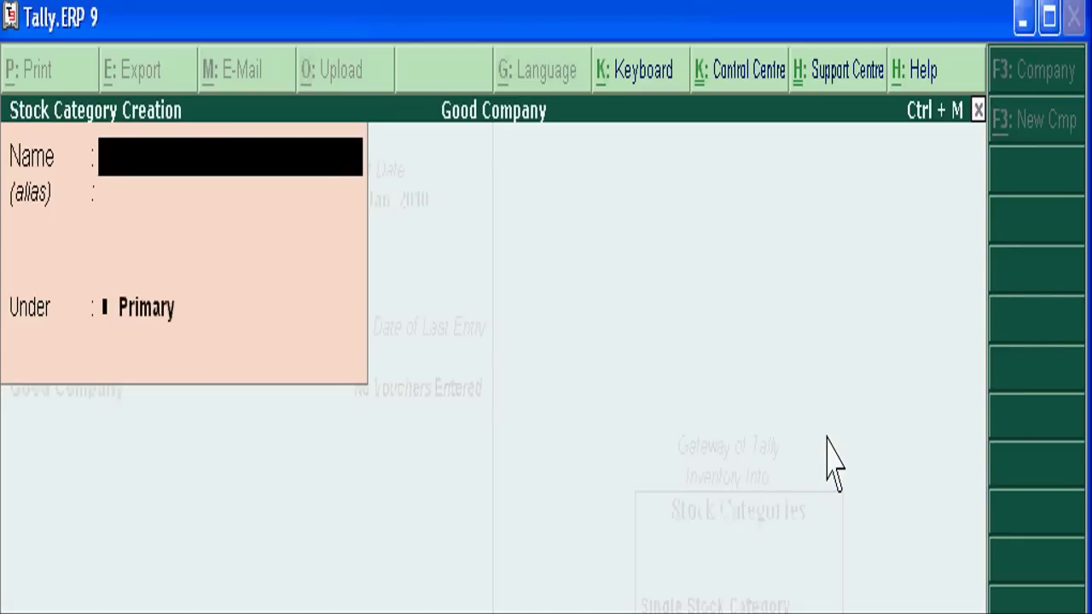
type("HCL Brand")
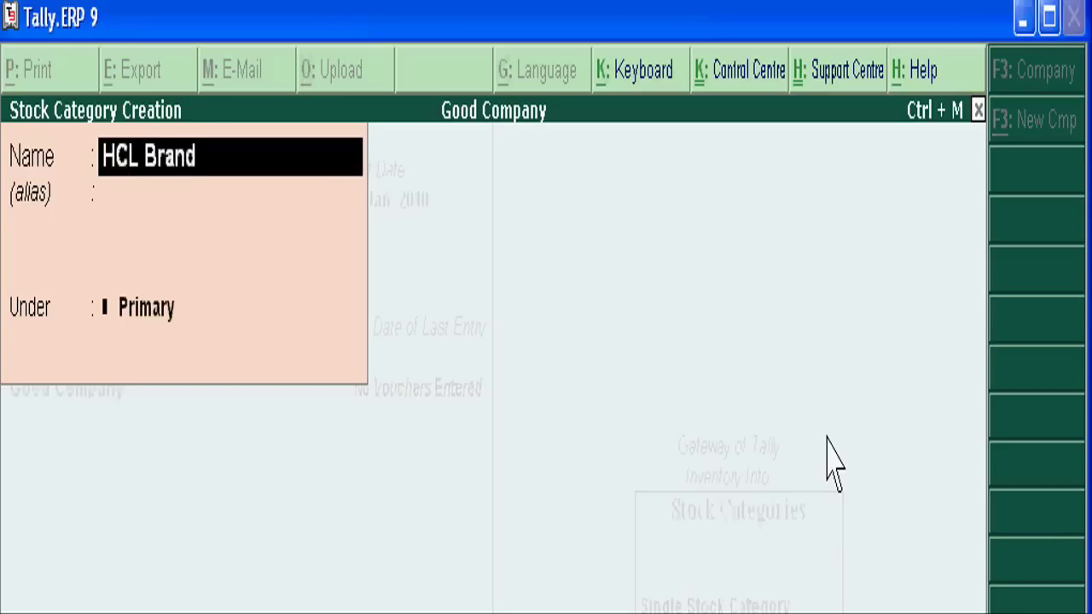
key("Return")
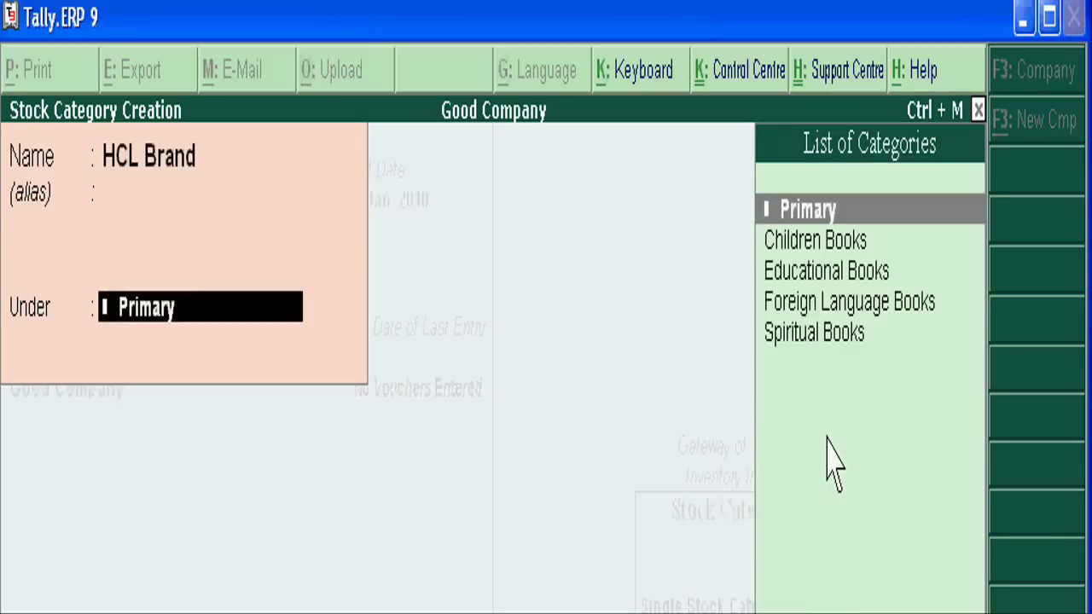
key("Return")
key("Return")
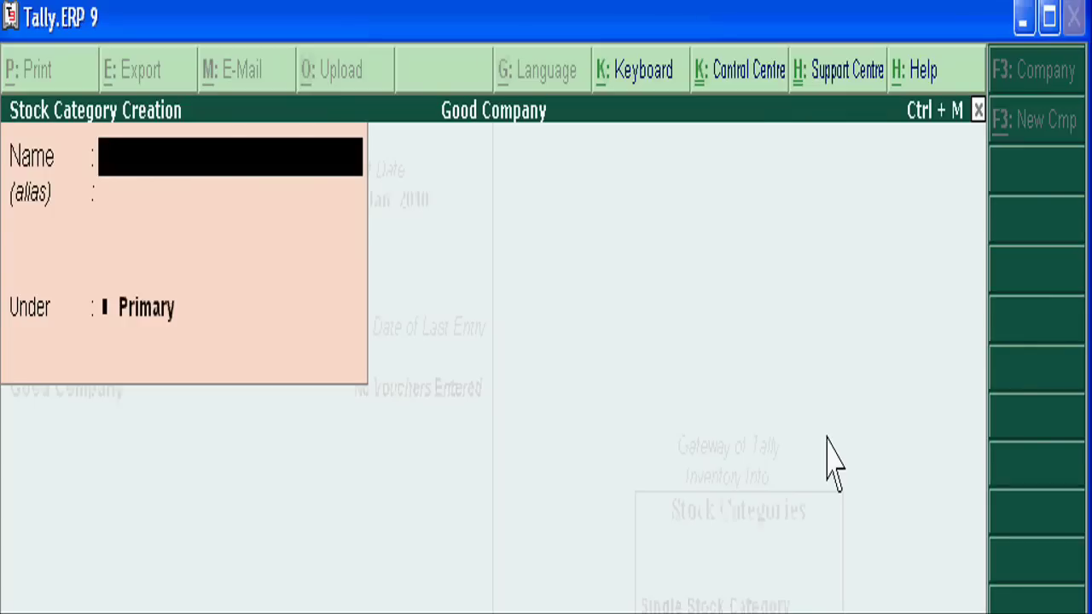
Step: Create a stock category named Samsung Brand under Primary and leave category creation
type("Samsung Brand")
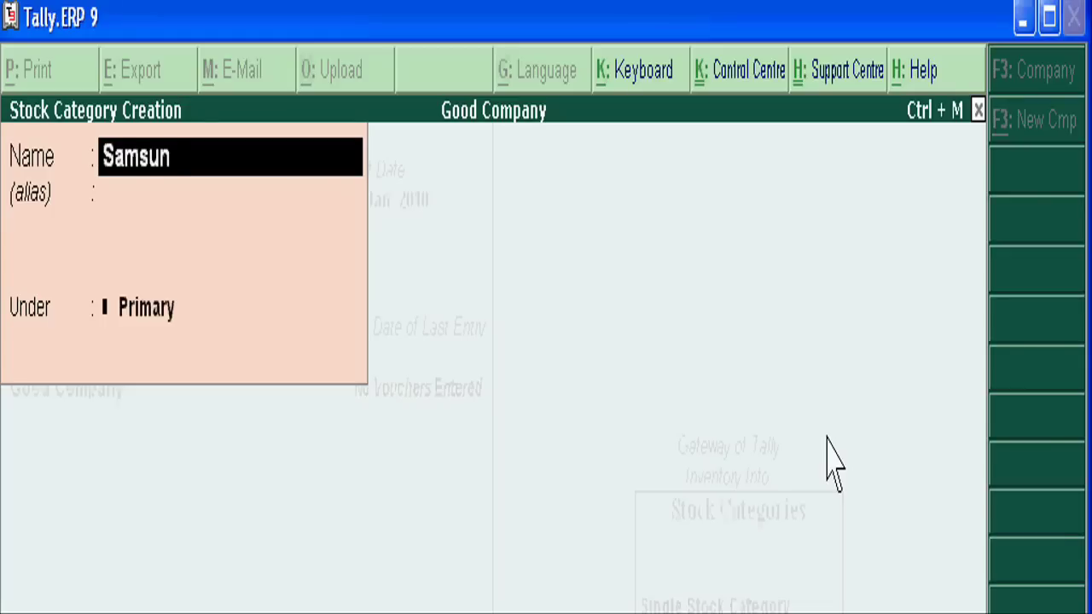
key("Return")
key("Return")
key("Return")
key("Return")
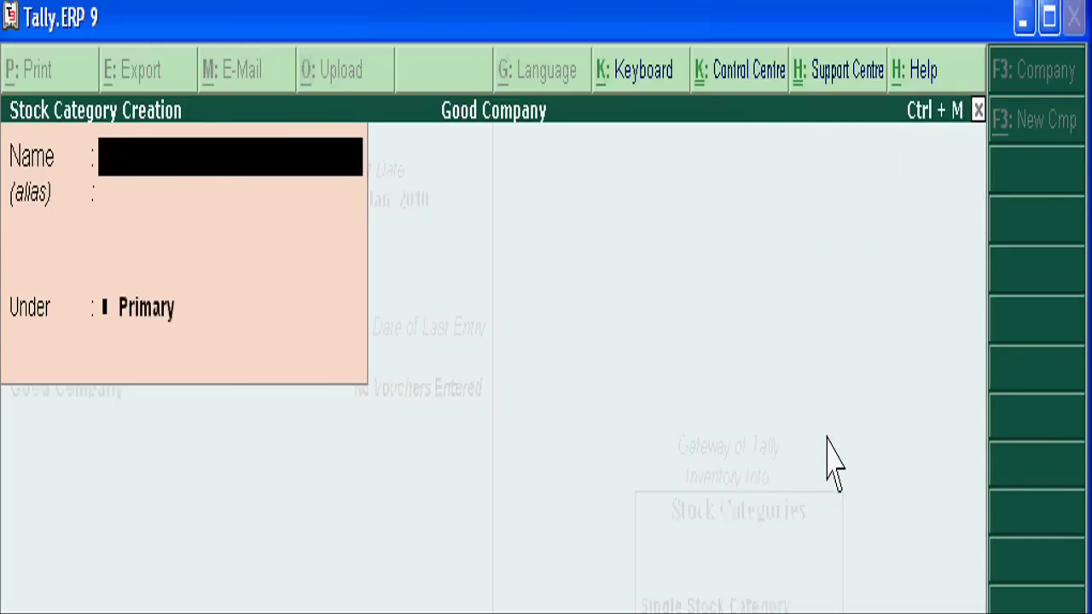
key("Escape")
key("y")
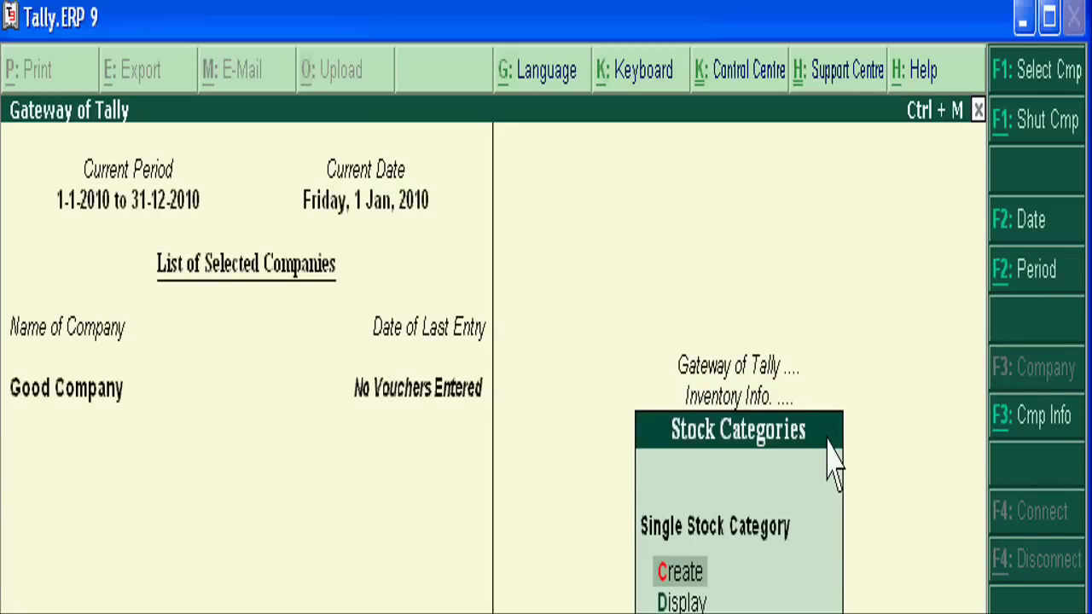
Step: Create a single stock category named A Brand El. under Primary
key("Return")
type("A Bra")
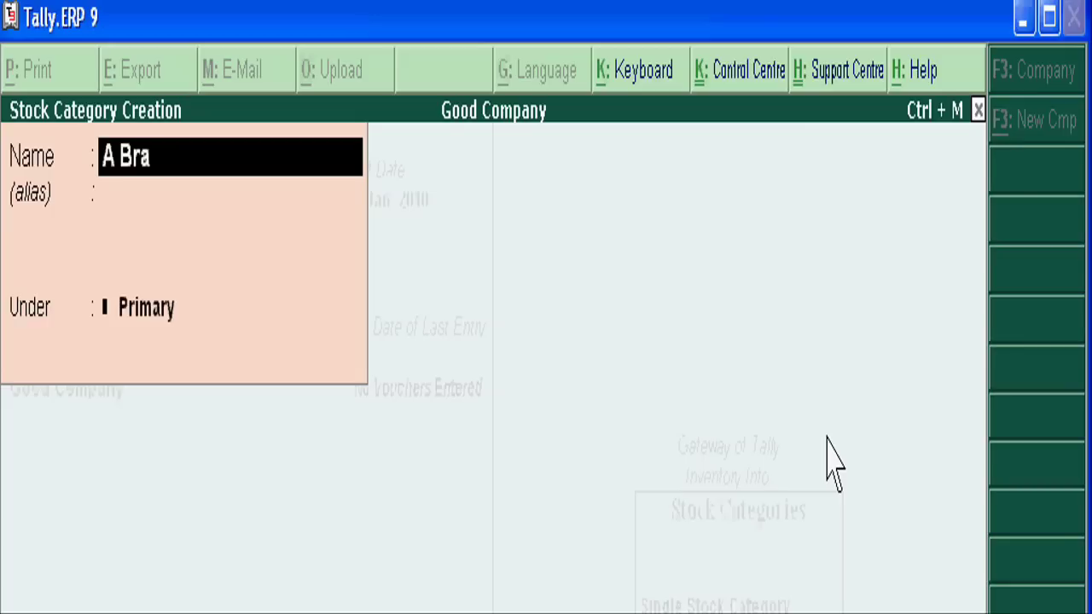
type("nd El")
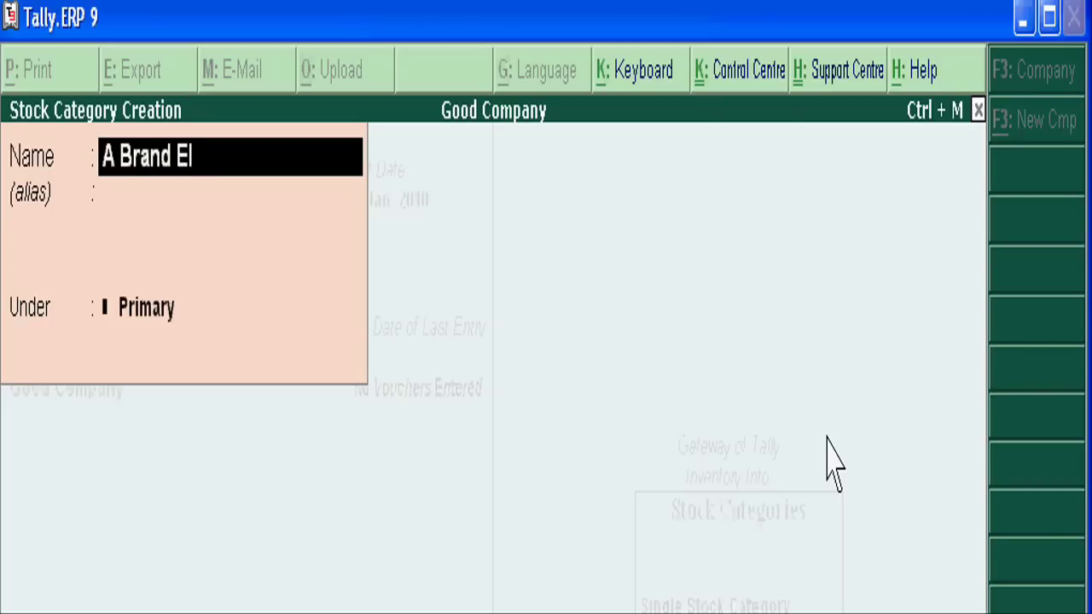
type(".")
key("Return")
key("Return")
key("Return")
key("Return")
Step: Create a stock category named B Brand Elc. under Primary and leave category creation
type("B Brand")
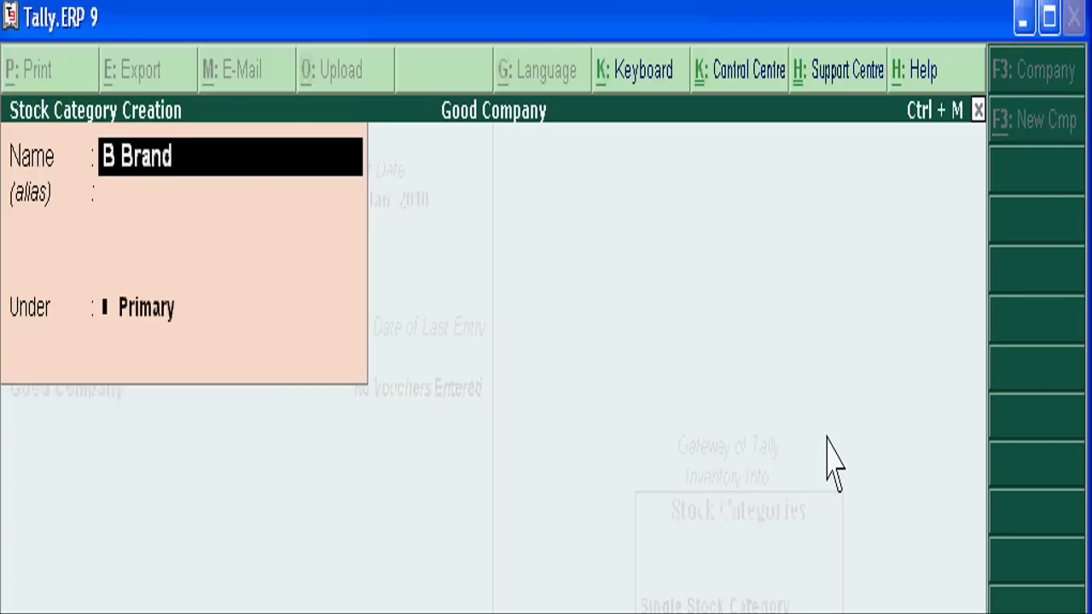
type(" Elc.")
key("Return")
key("Return")
key("Return")
key("Return")
key("Escape")
key("y")
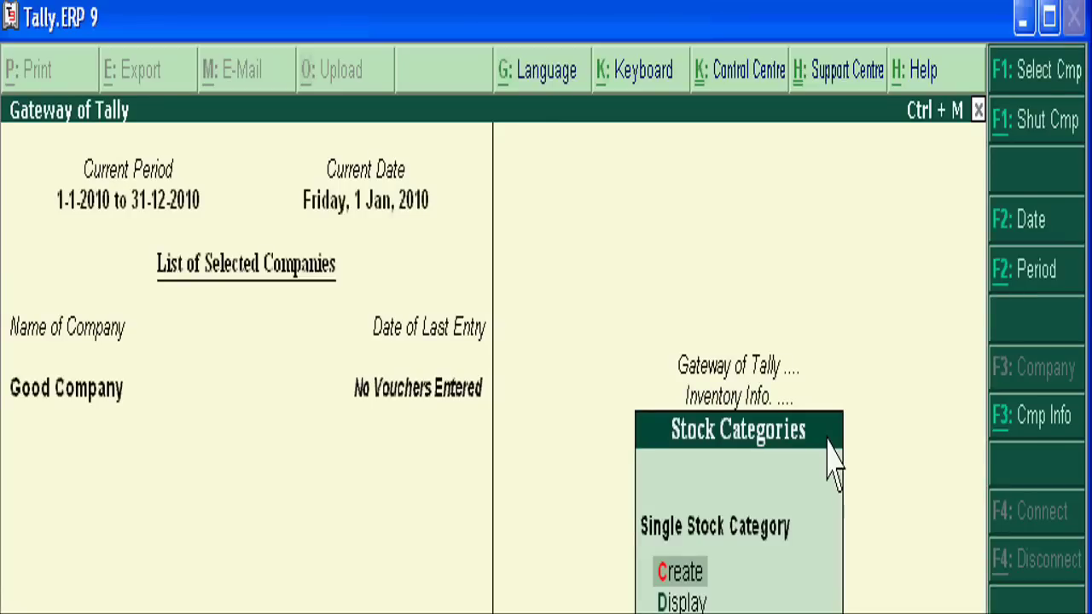
Step: Create a single stock category named A Grade Clothes under Primary
key("Return")
type("Cl")
key("BackSpace")
key("BackSpace")
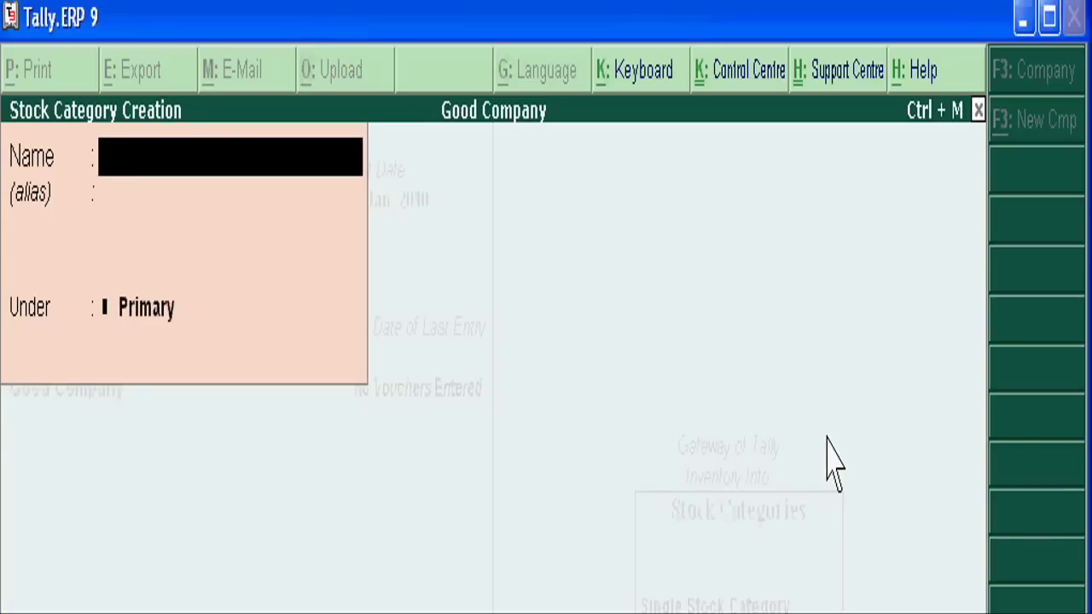
type("A Grade Clothes")
key("Return")
key("Return")
key("Return")
Step: Create a stock category named Cotton Clothes under Primary and return to the inventory masters
type("yCotton Clothes")
key("Return")
key("Return")
key("Return")
key("y")
key("Escape")
key("y")
key("Escape")
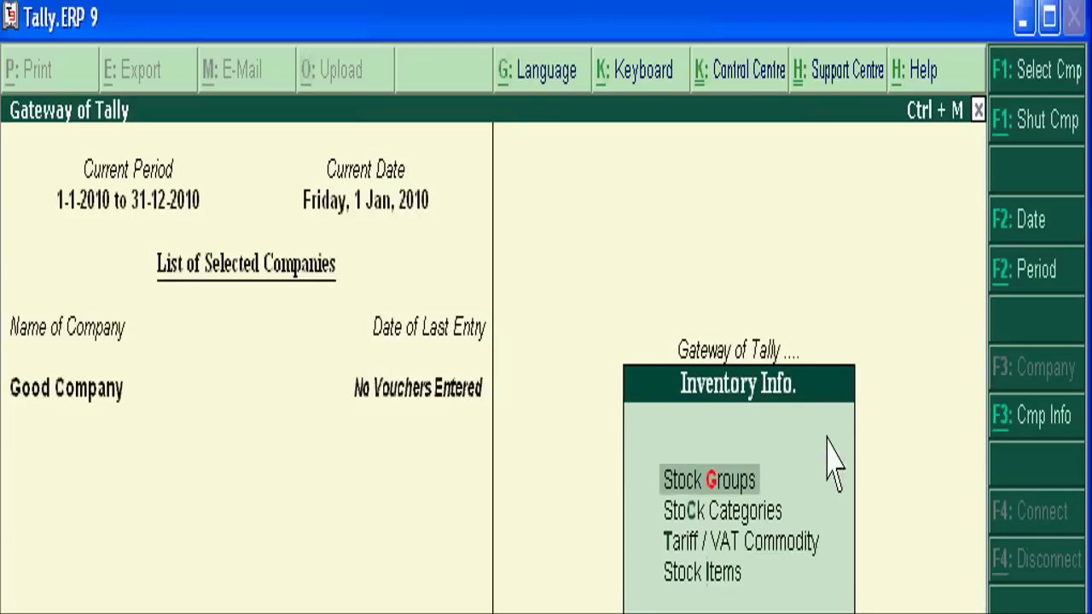
Step: Start a single stock item named Science Books and place it under the Books group
key("Down")
key("Down")
key("Down")
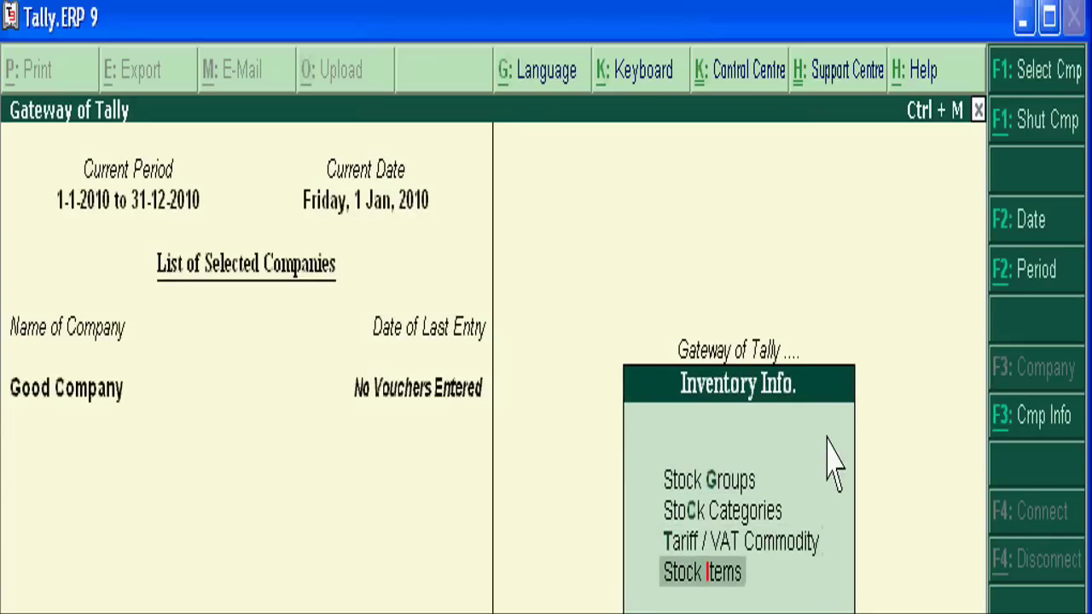
key("Return")
key("Return")
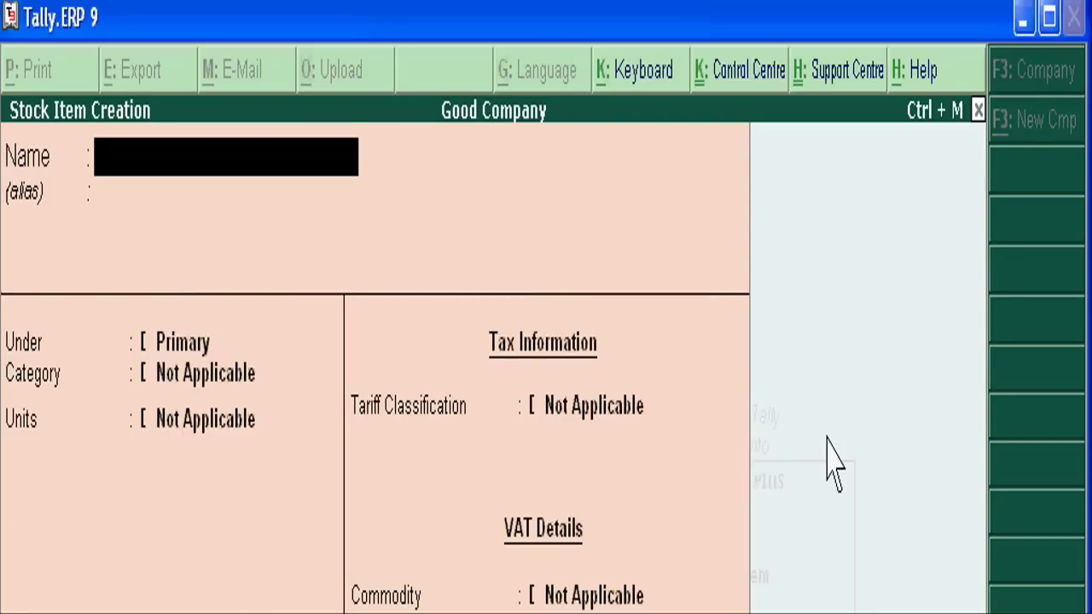
type("Science Books")
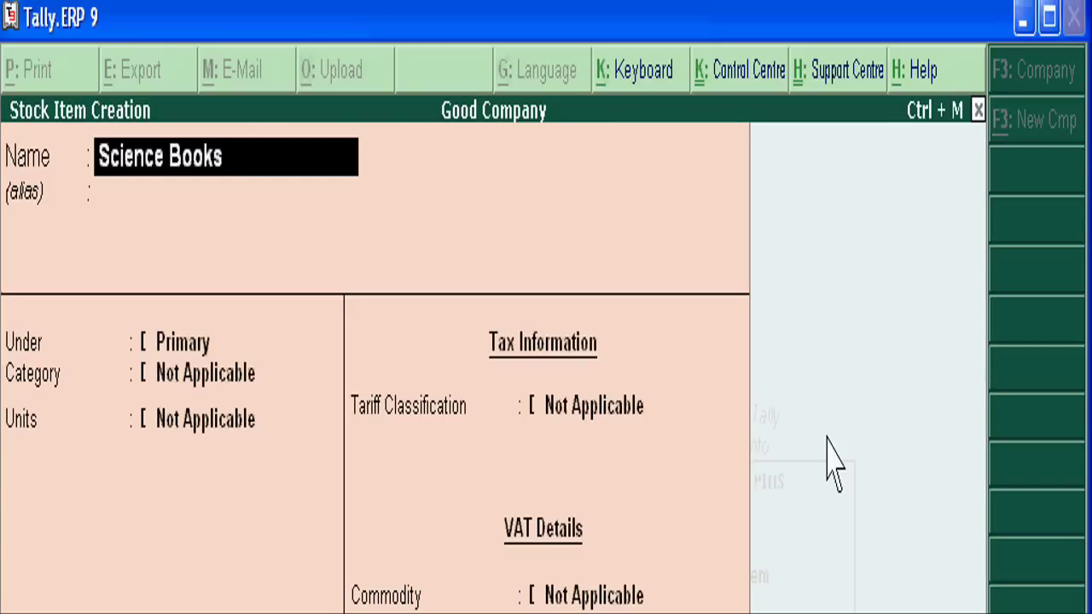
key("Return")
key("Return")
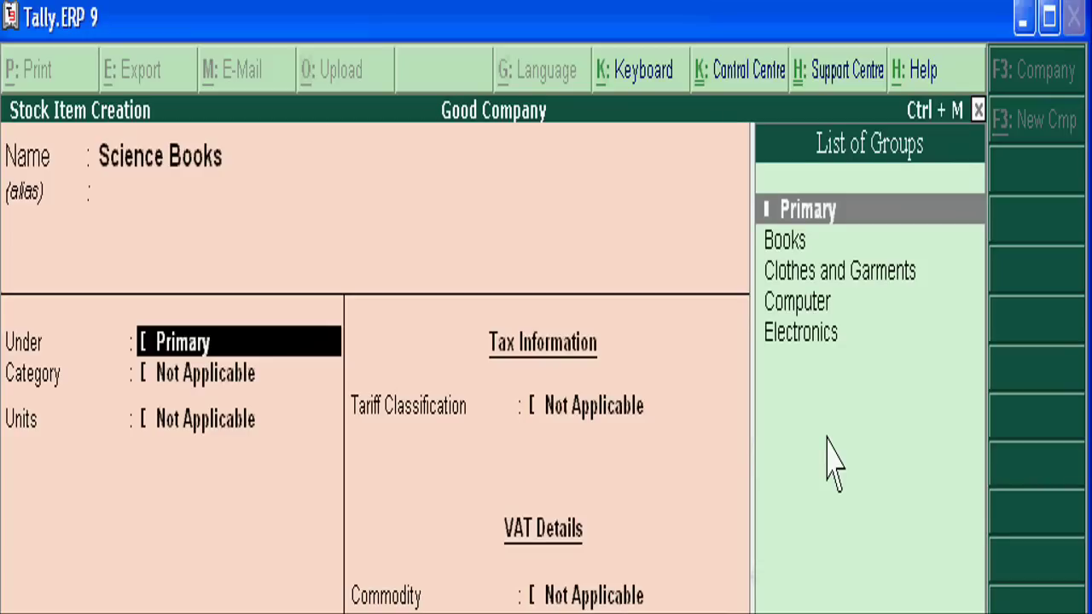
key("Down")
key("Return")
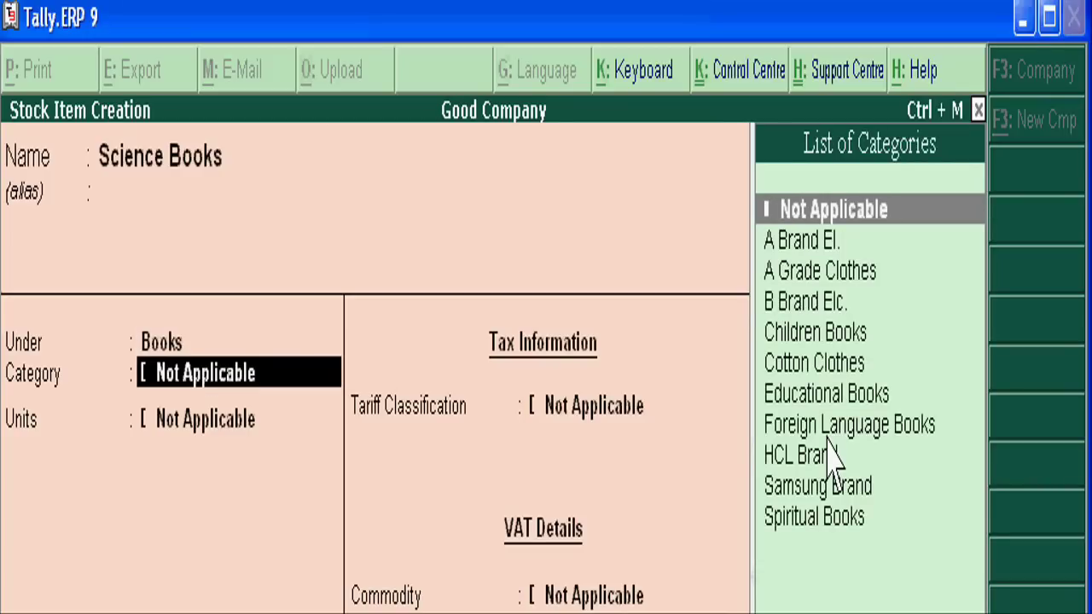
Step: Assign the Science Books item to the Educational Books category with no. as its unit
key("Down")
key("Down")
key("Down")
key("Down")
key("Down")
key("Down")
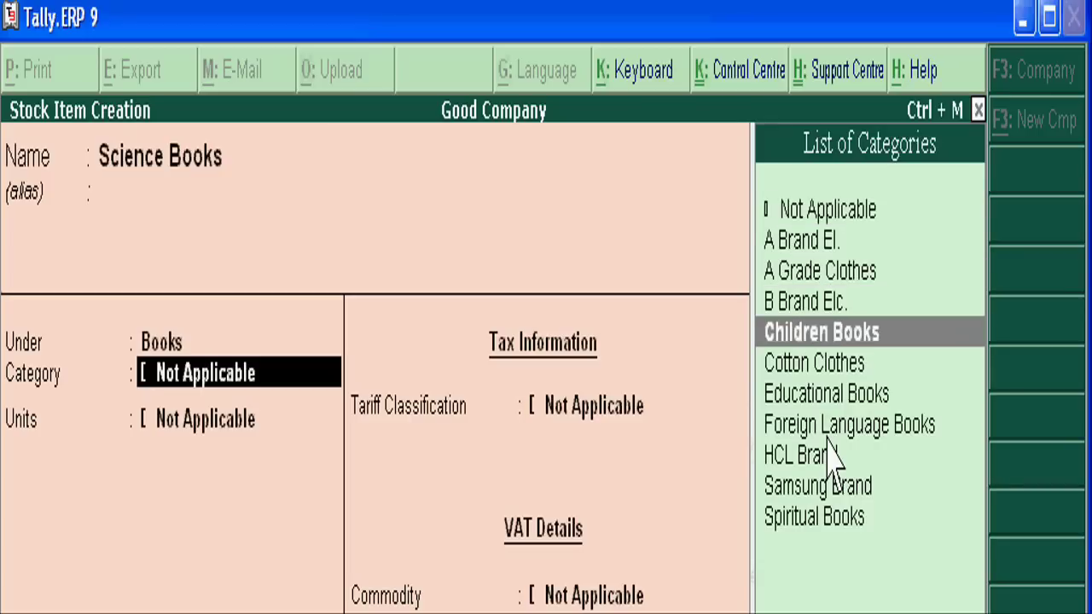
key("Return")
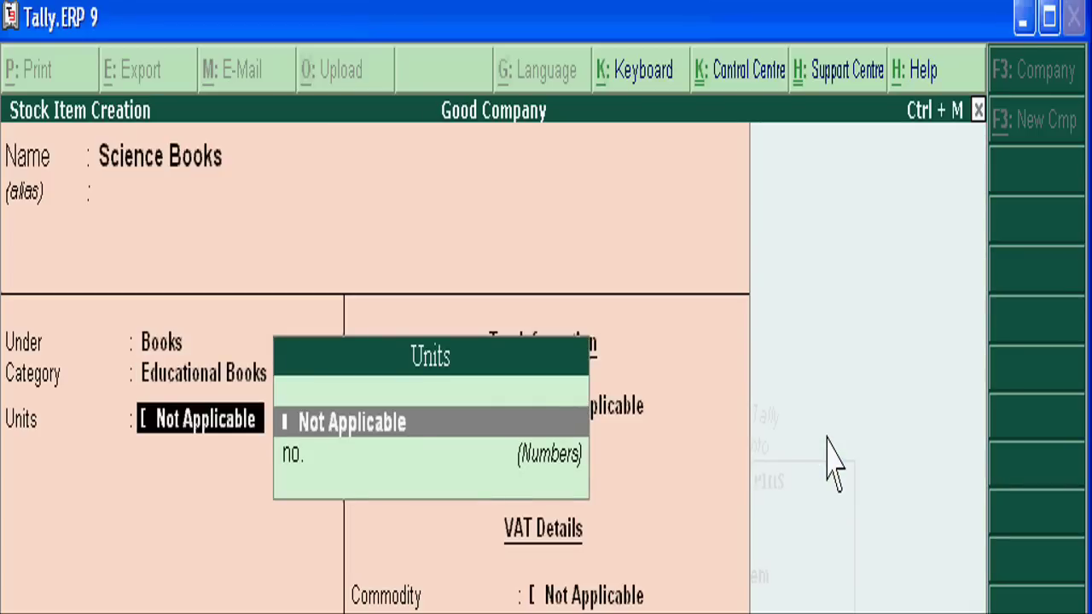
key("Down")
key("Return")
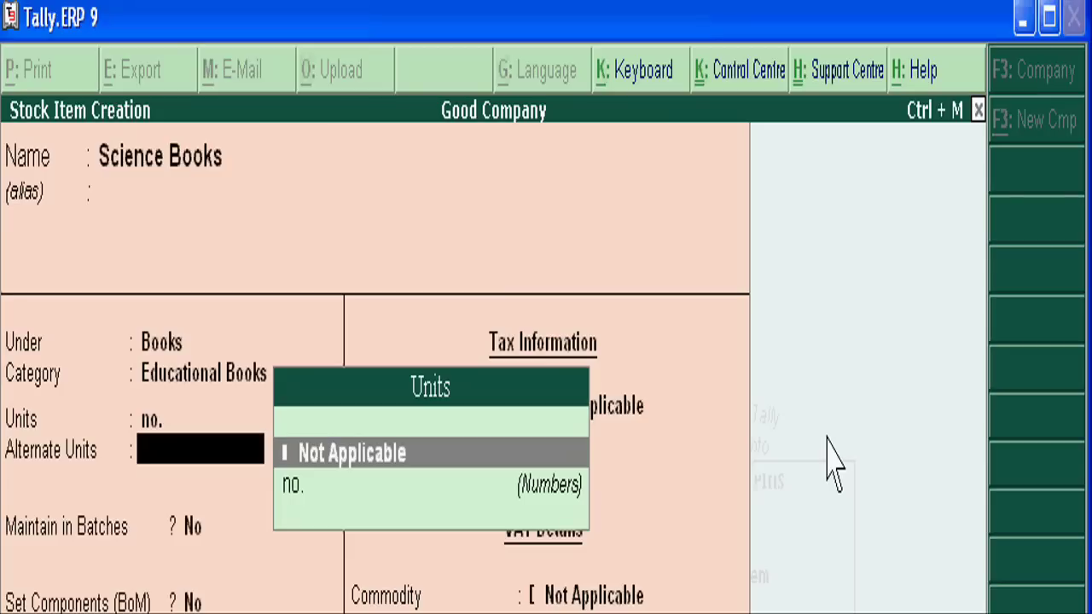
Step: Keep Not Applicable for alternate units and the remaining defaults, and save the Science Books stock item
key("Return")
key("Return")
key("Return")
key("Return")
key("Return")
key("ctrl+a")
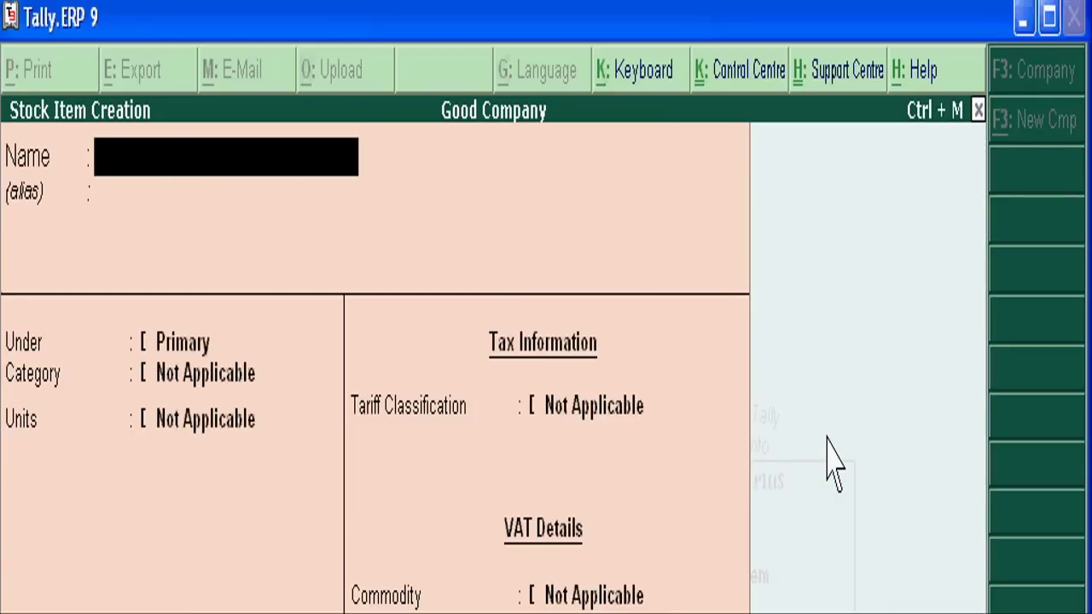
Step: Name the new stock item English Books and place it under the Books group
type("English Books")
key("Return")
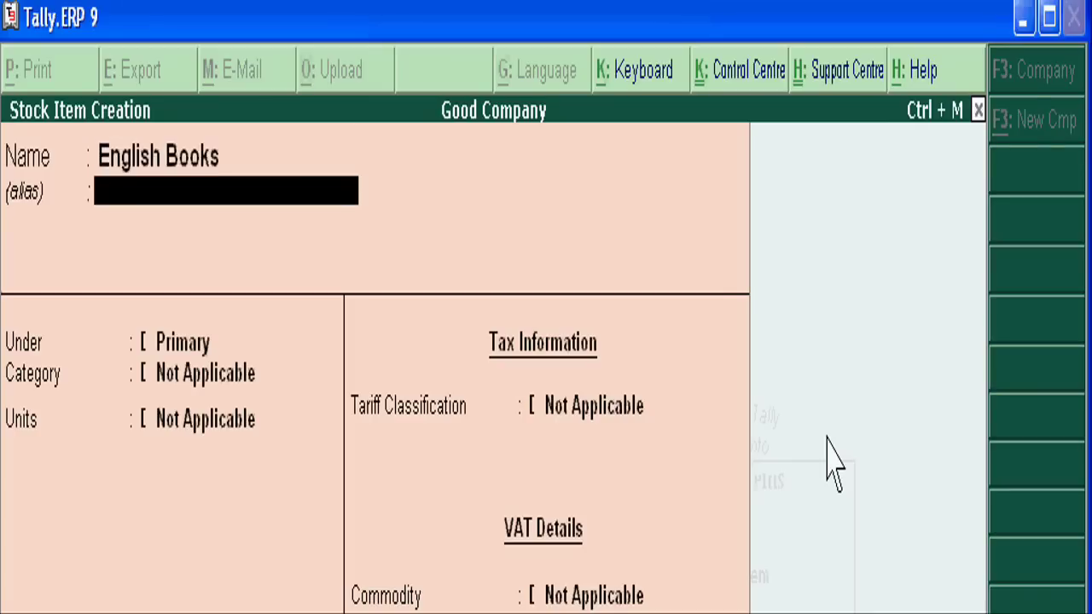
key("Return")
key("Return")
key("BackSpace")
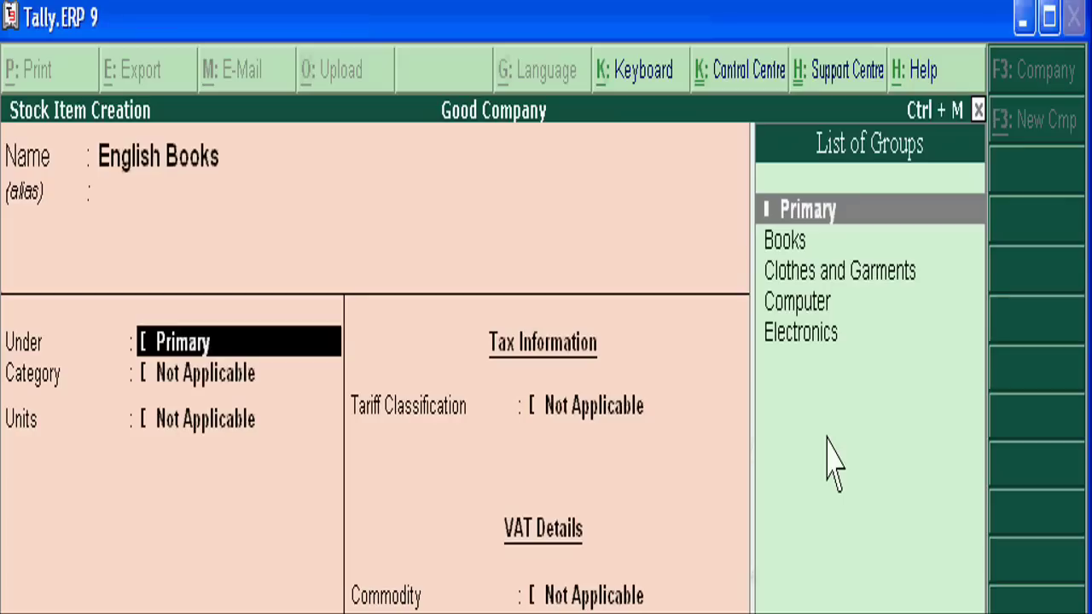
key("Down")
key("Return")
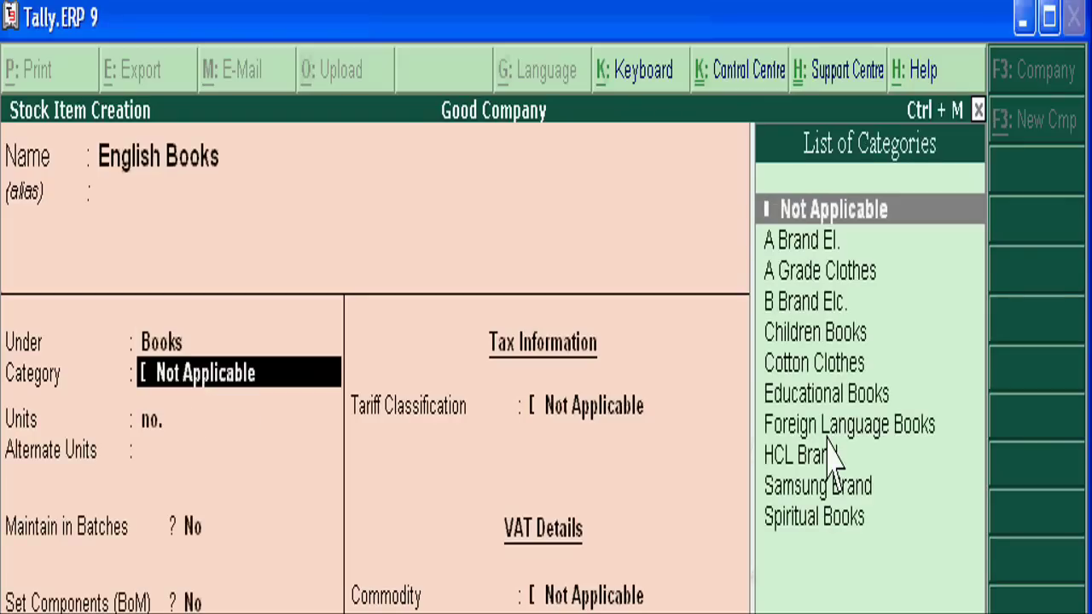
Step: Assign the English Books item to the Educational Books category with no. as its unit
key("Down")
key("Down")
key("Down")
key("Down")
key("Down")
key("Down")
key("Return")
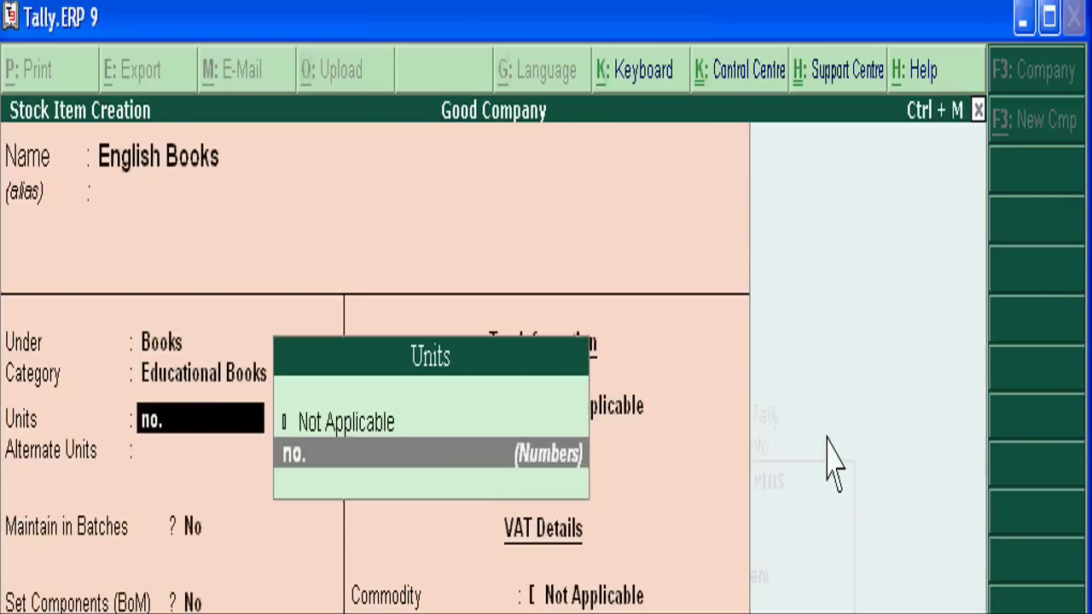
key("Return")
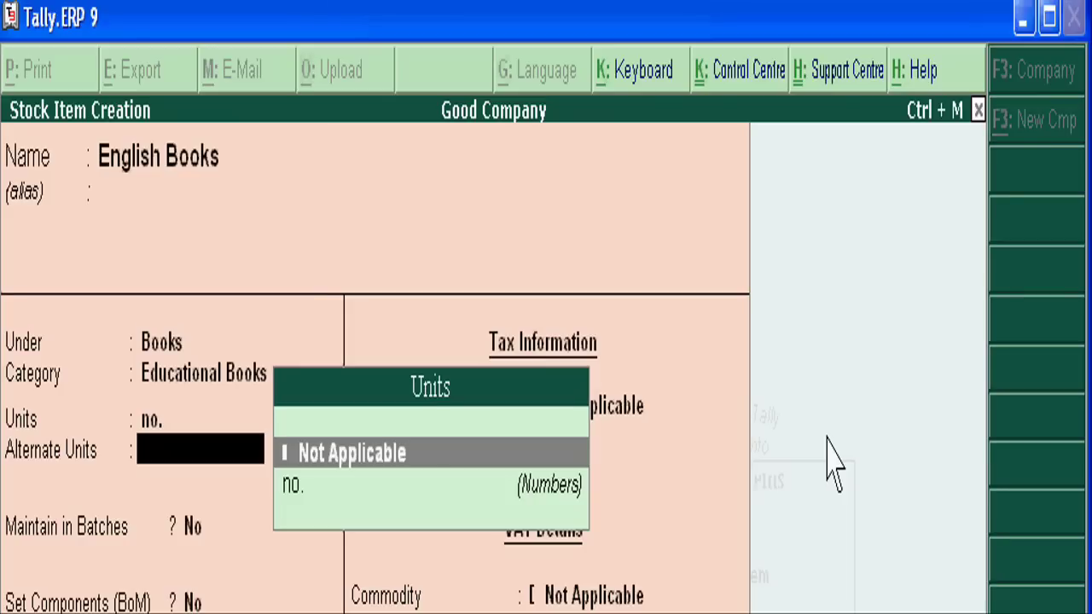
Step: Keep Not Applicable for alternate units and the remaining defaults, and save the English Books stock item
key("Return")
key("Return")
key("Return")
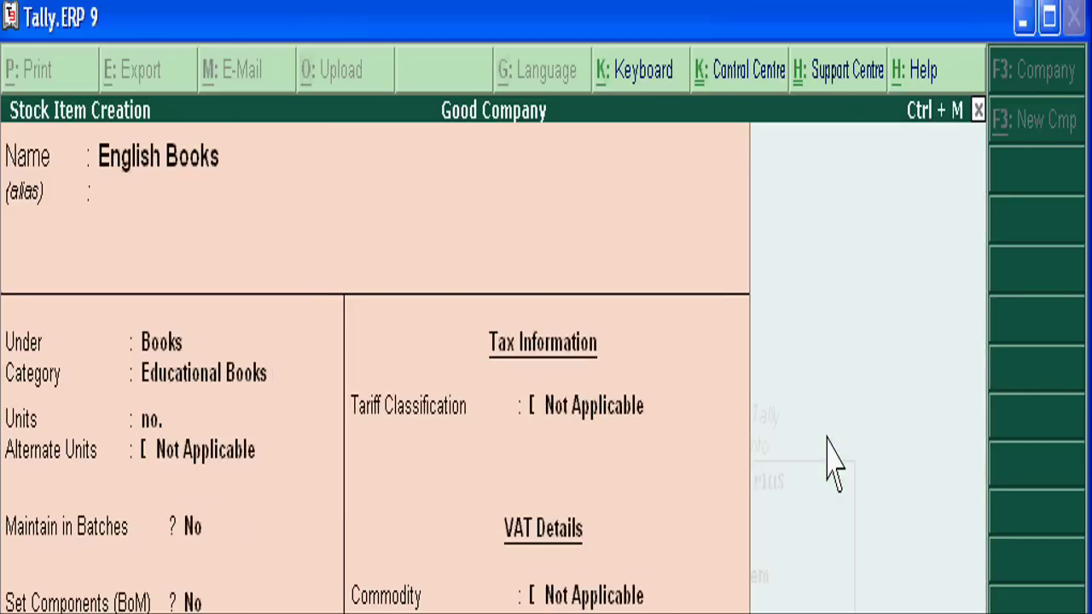
key("ctrl+a")
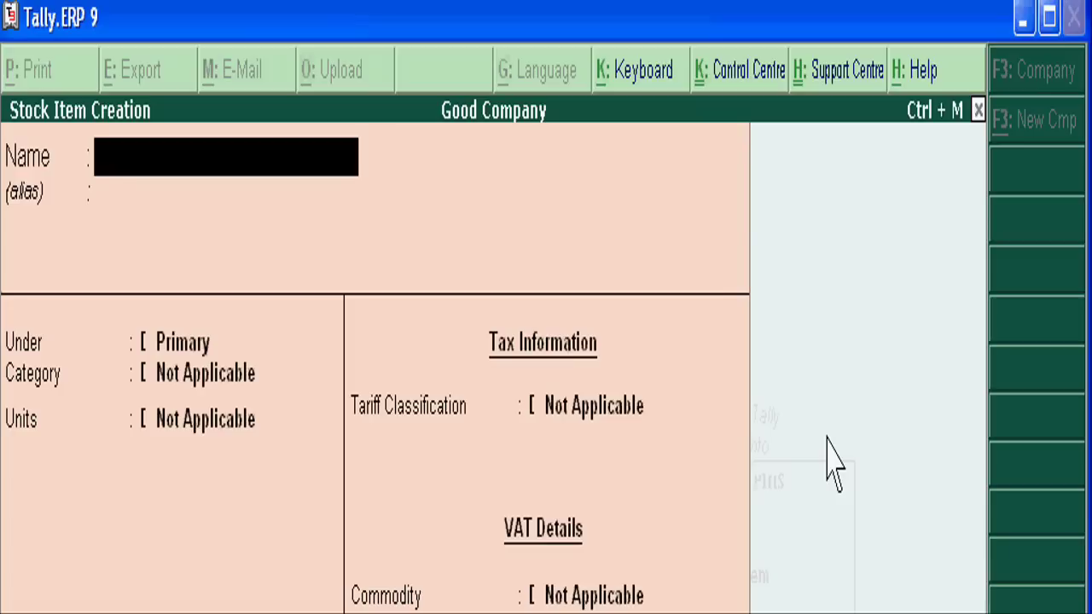
Step: Name the new stock item Laptop 15 inch. and leave its alias blank
type("Lapto")
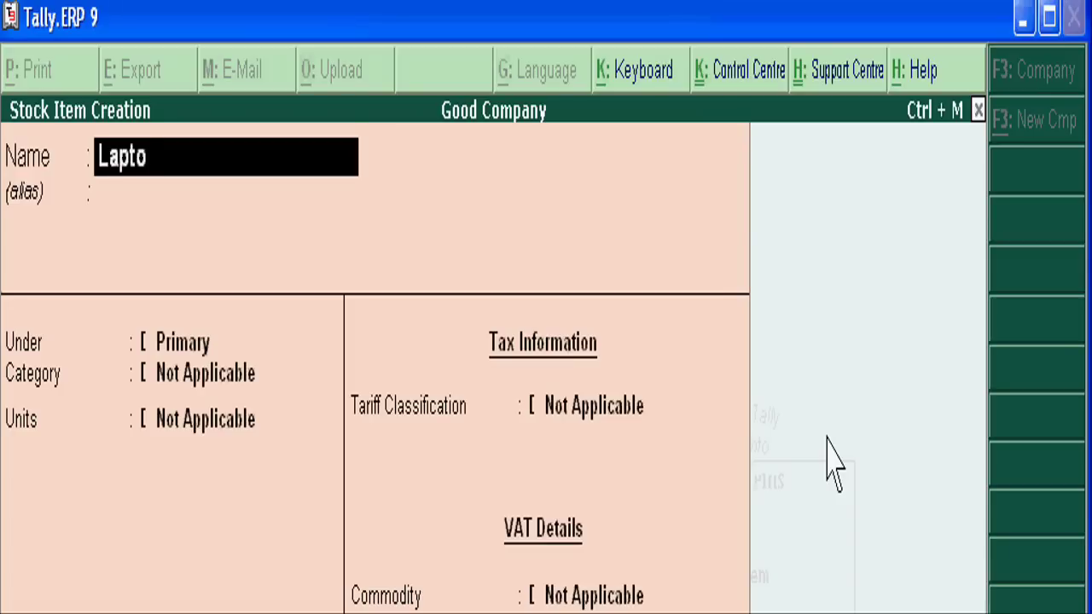
type("p 17 N")
key("BackSpace")
key("BackSpace")
key("BackSpace")
key("BackSpace")
key("BackSpace")
type("15 inch")
key("Return")
key("Return")
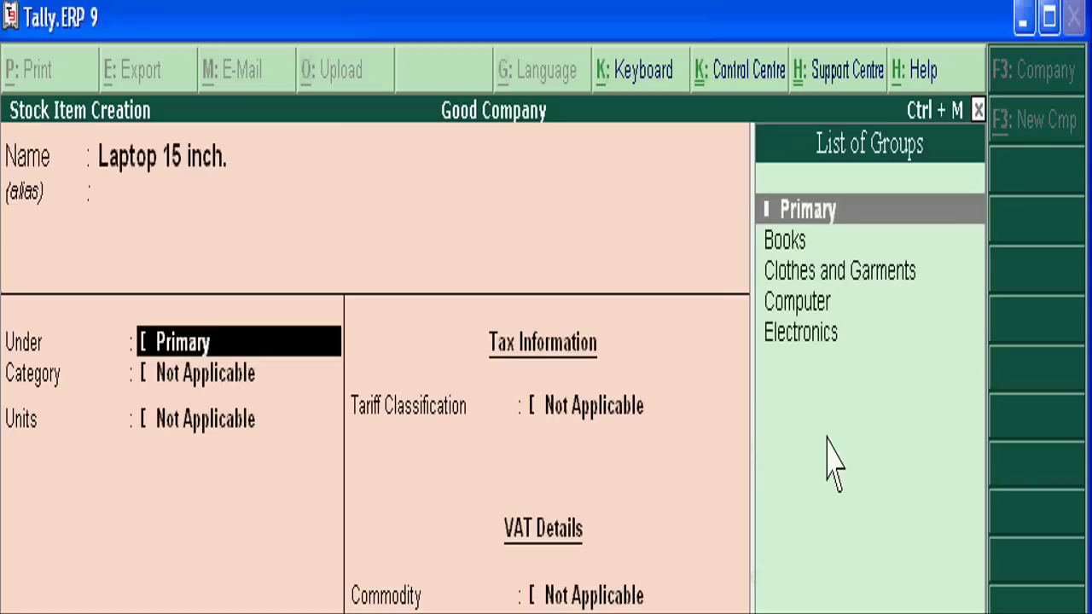
Step: Place the Laptop 15 inch. stock item under the Computer group
key("Down")
key("Down")
key("Down")
key("Return")
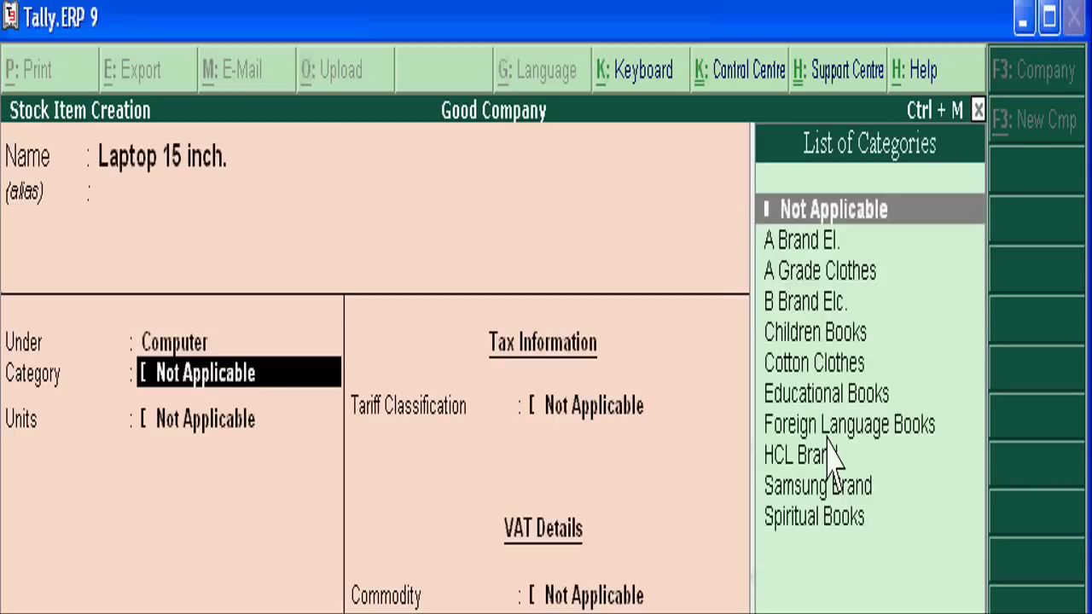
Step: Assign the Laptop 15 inch. item to the HCL Brand category with no. as its unit
key("Down")
key("Down")
key("Down")
key("Down")
key("Down")
key("Down")
key("Down")
key("Down")
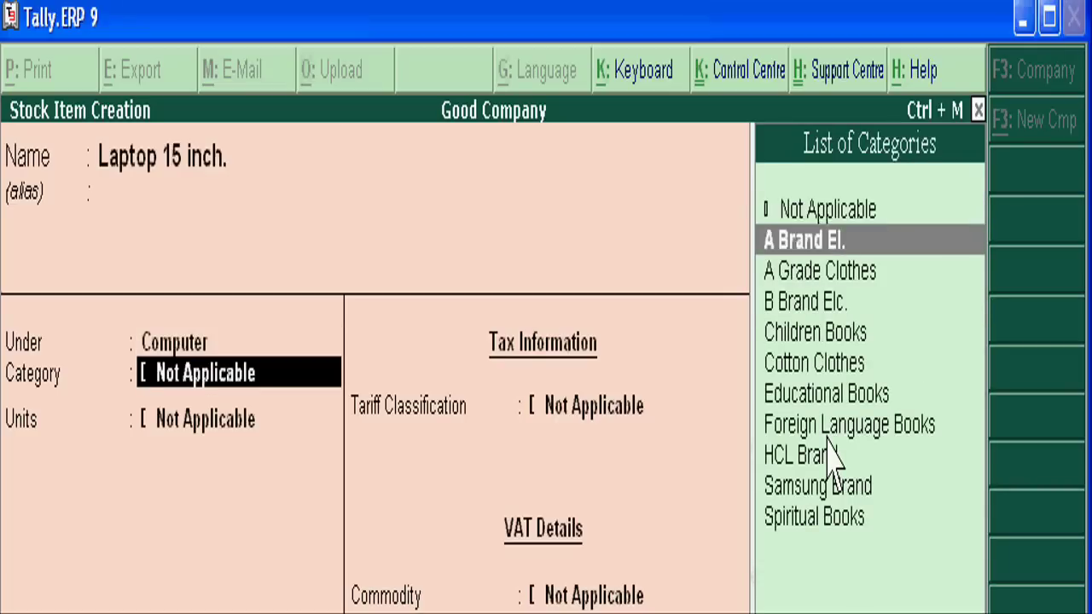
key("Return")
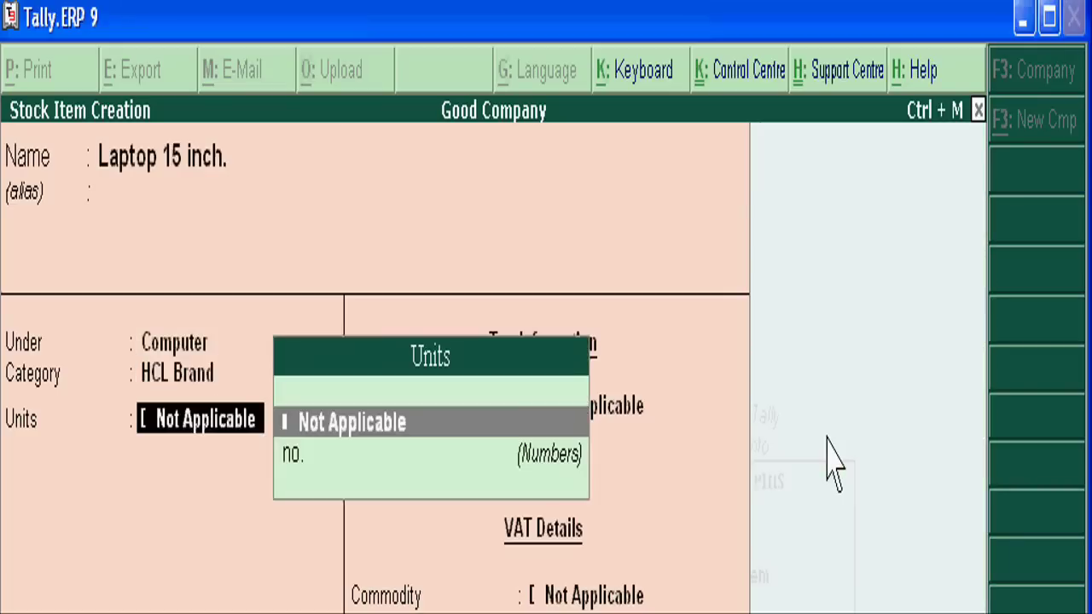
key("Down")
key("Return")
Step: Keep Not Applicable for alternate units and the remaining defaults, save the Laptop 15 inch. item and leave stock item creation
key("Return")
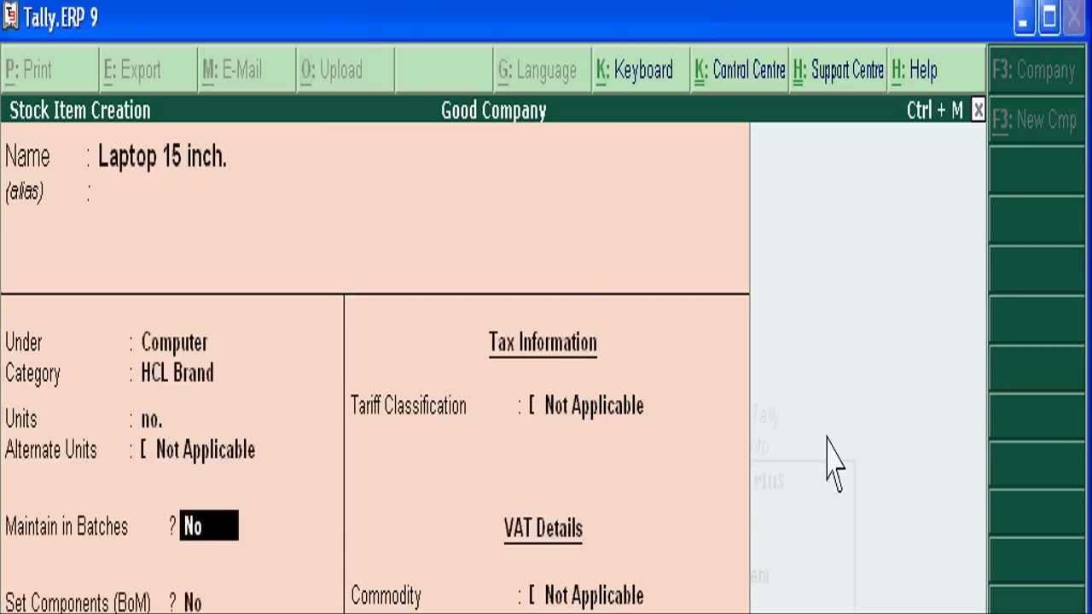
key("Return")
key("Return")
key("Return")
key("Return")
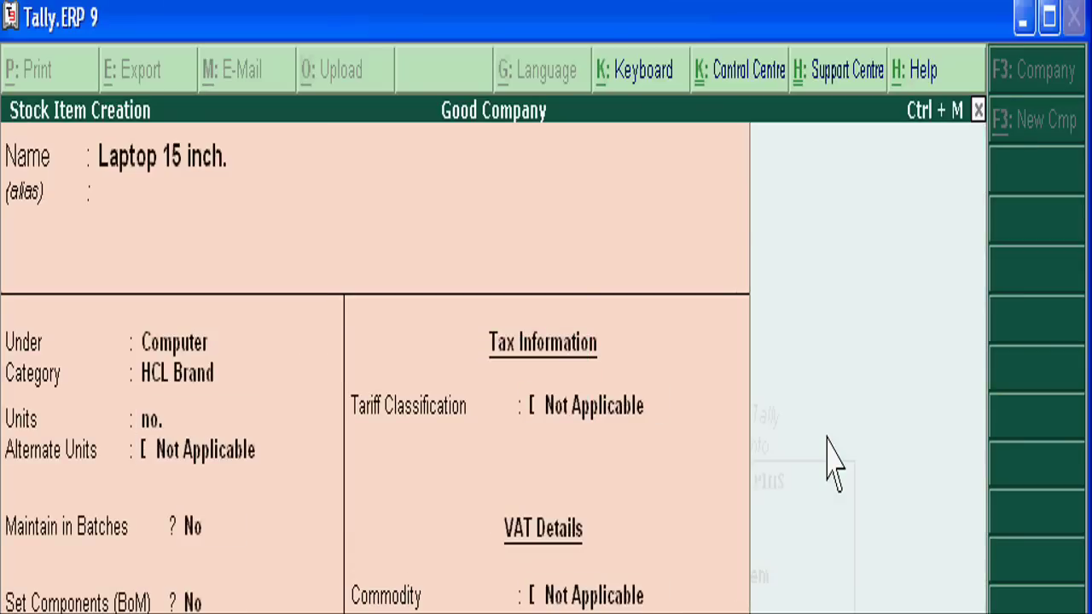
key("ctrl+a")
key("Escape")
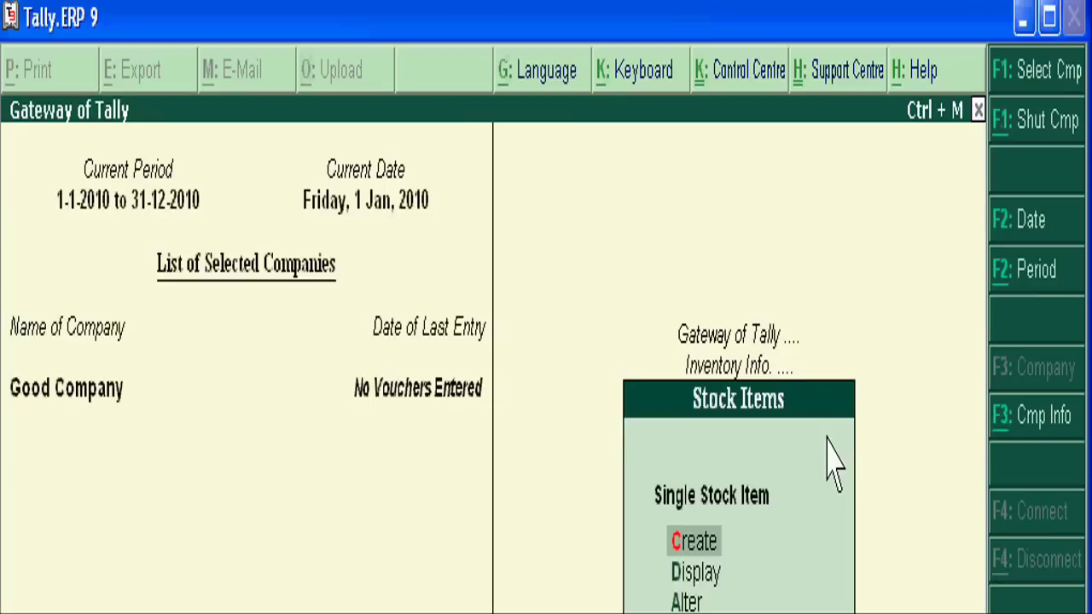
Step: Open the existing stock items of all groups for alteration using All Items
key("Down")
key("Down")
key("Return")
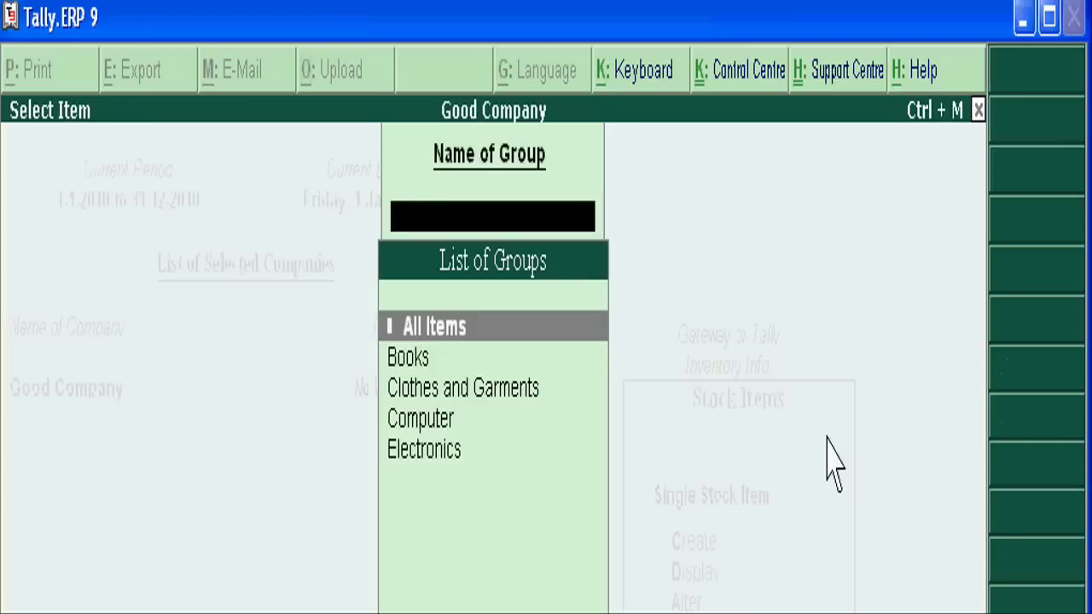
key("Return")
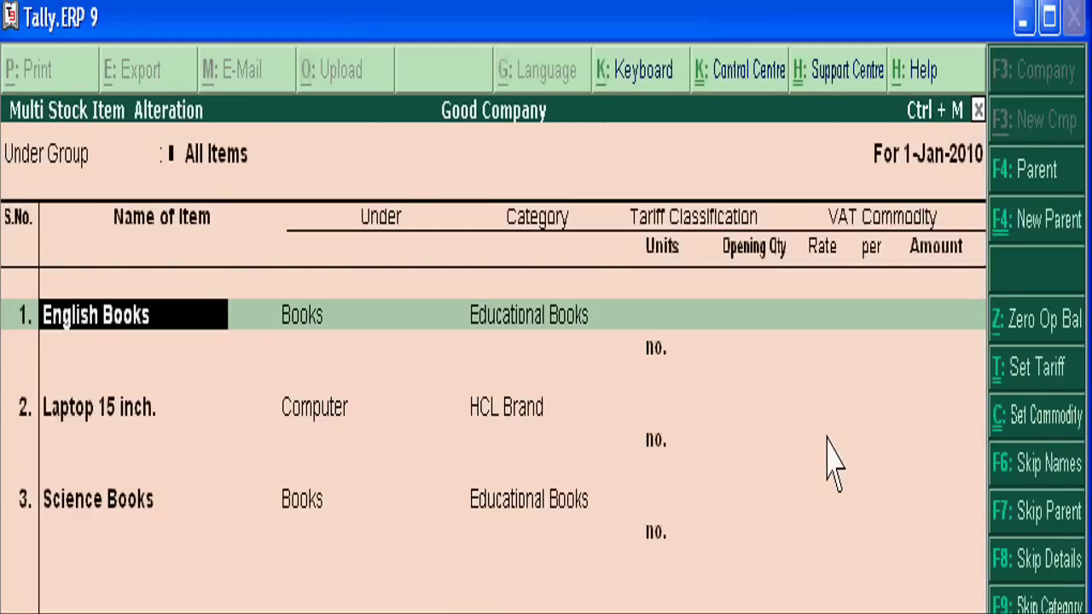